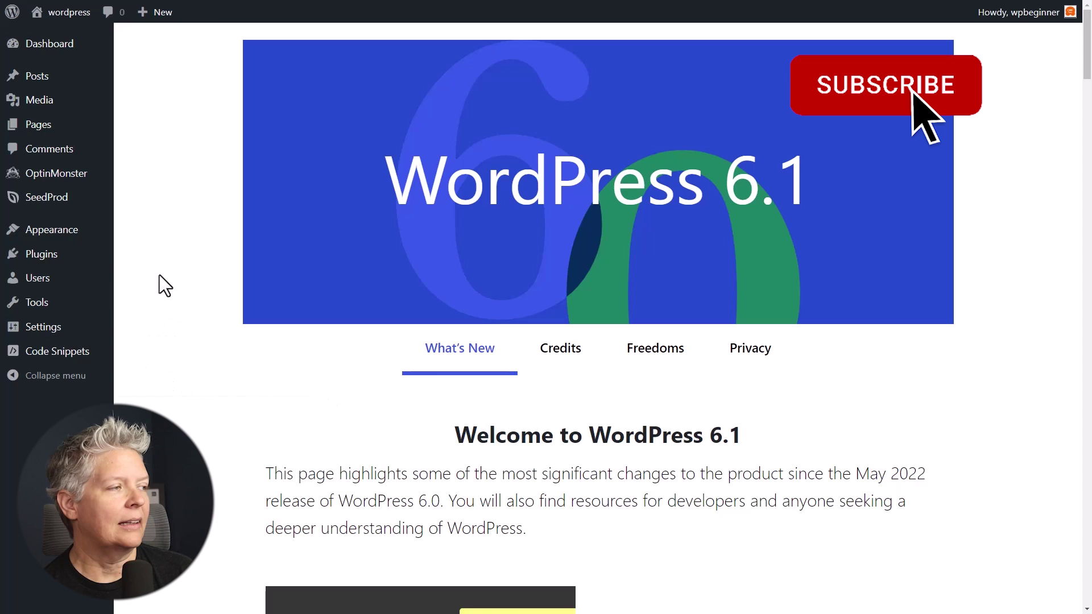
Step: Go to Appearance > Themes to view the installed themes
mouse_move(72, 234)
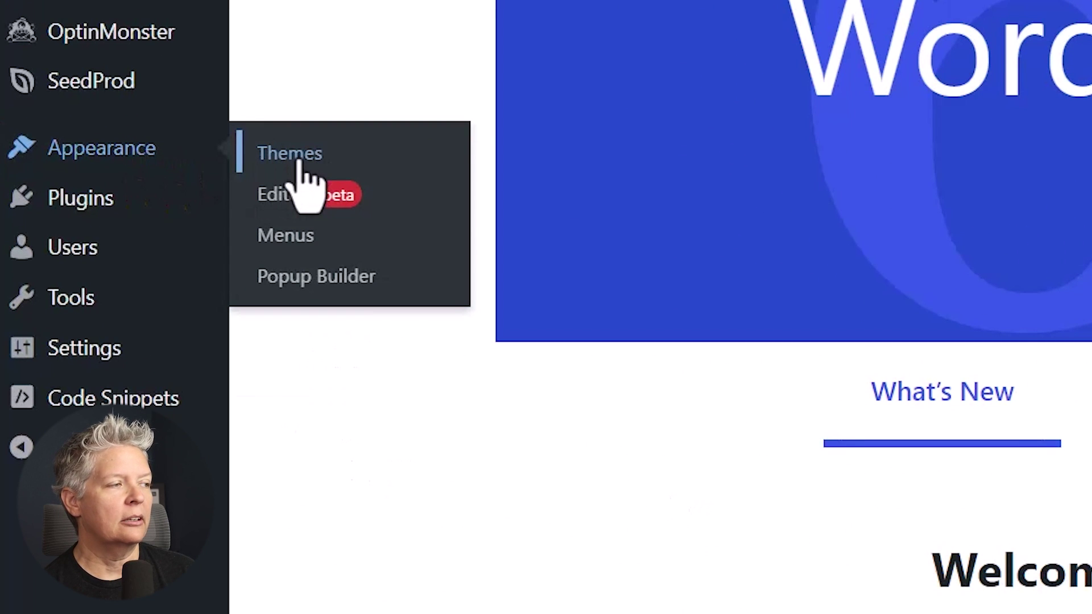
left_click(300, 159)
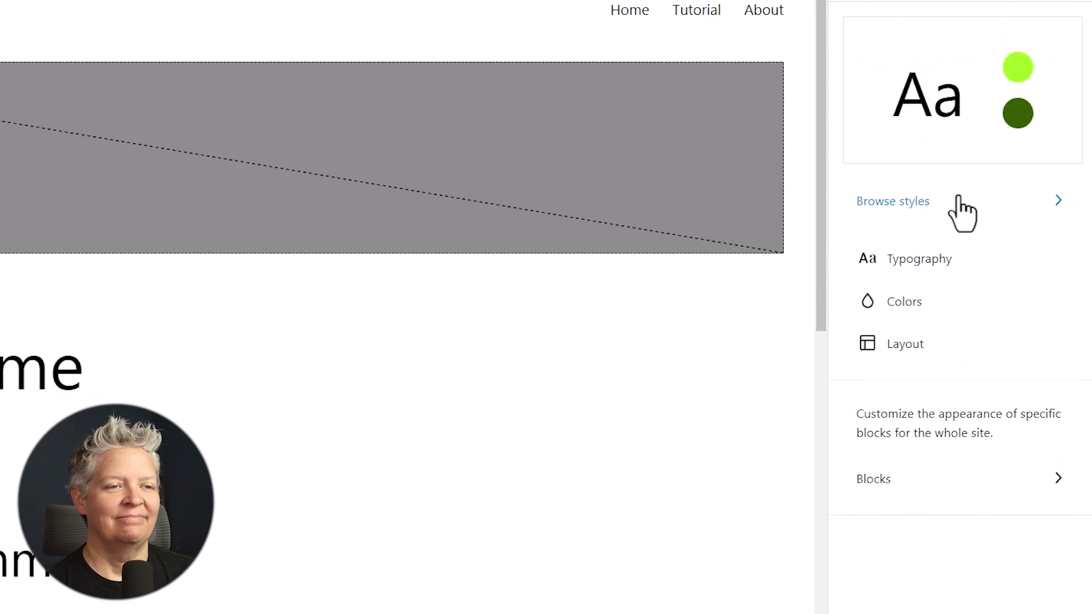
Step: Browse the style variations, preview Electric, and apply Marigold
left_click(961, 213)
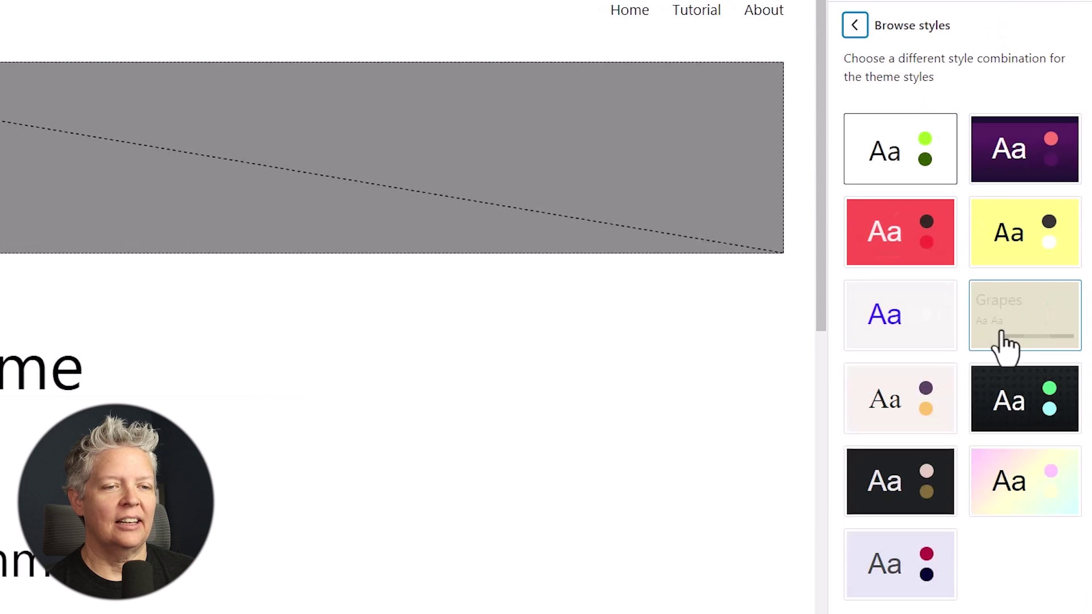
left_click(911, 337)
left_click(886, 418)
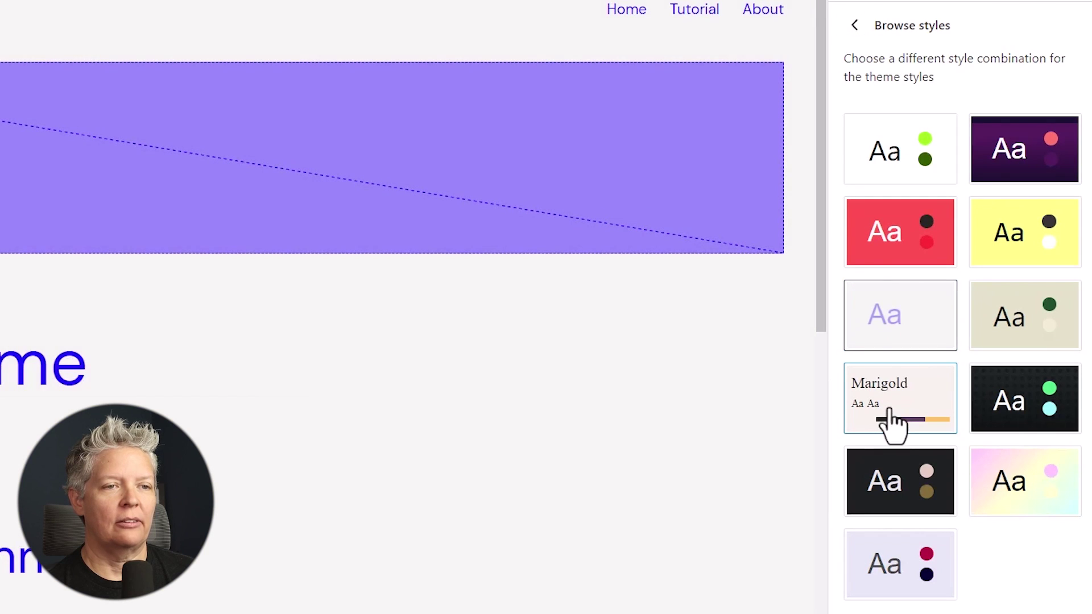
Step: Check the fonts available for body text under Typography > Text
left_click(856, 26)
left_click(910, 256)
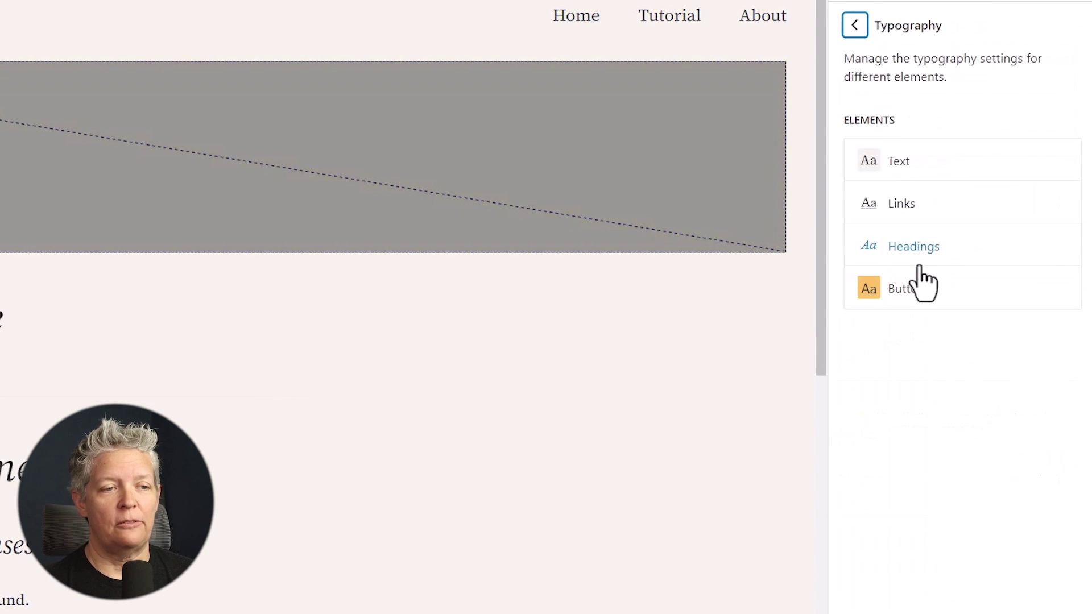
left_click(940, 163)
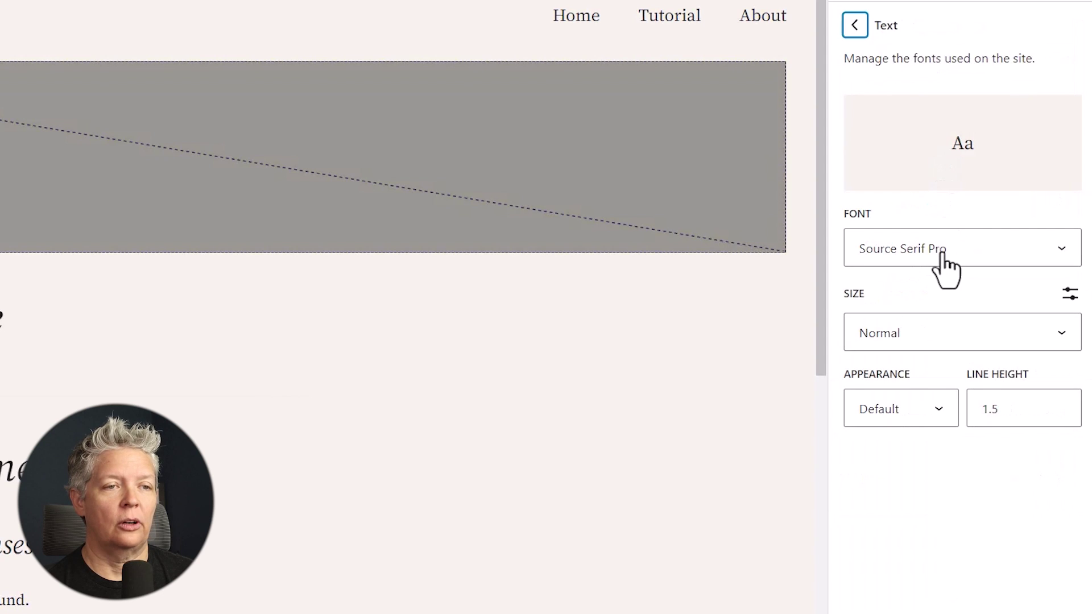
left_click(942, 254)
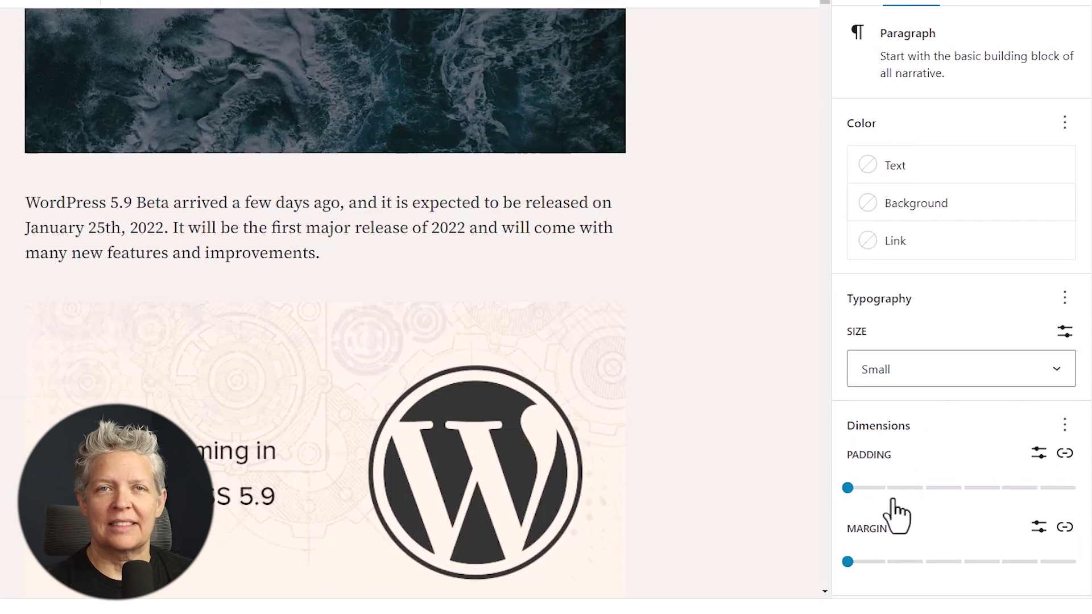
Step: Set the WordPress 5.9 Beta paragraph's padding and margin to 3
left_click(997, 505)
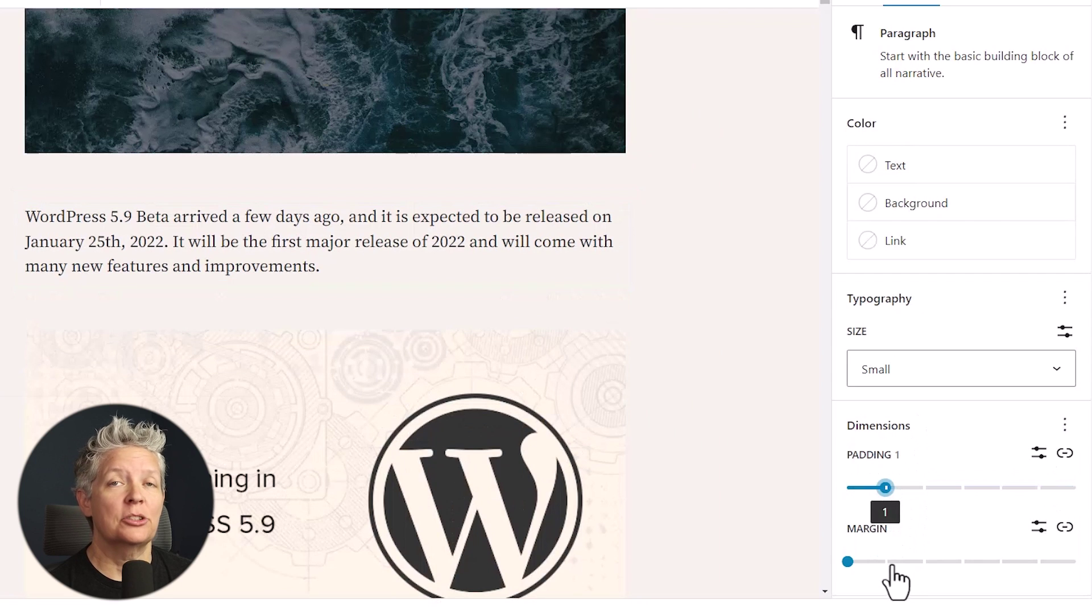
left_click_drag(892, 566, 932, 564)
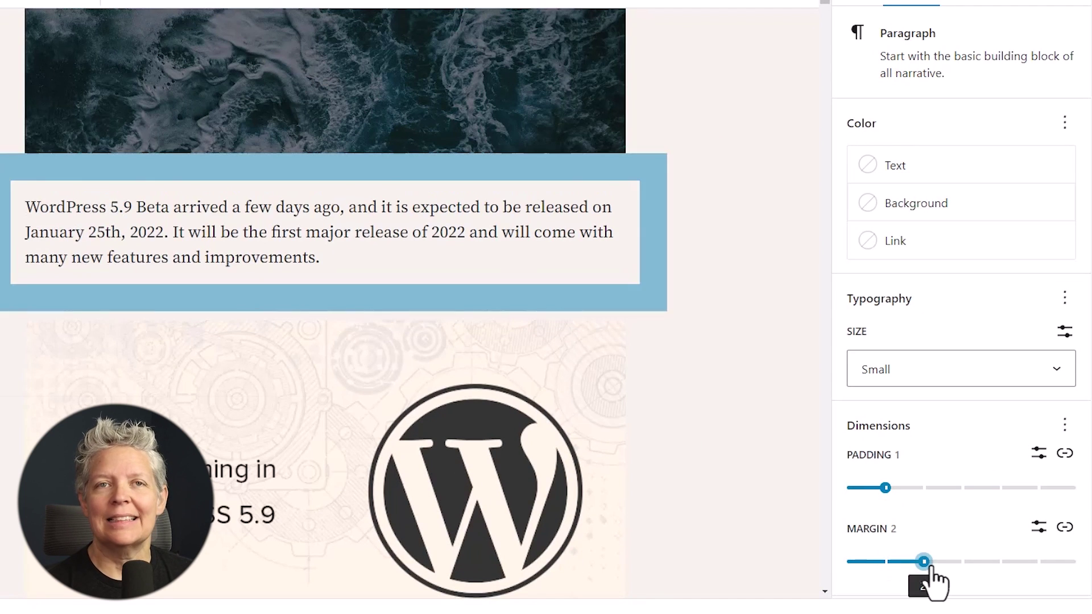
left_click(938, 490)
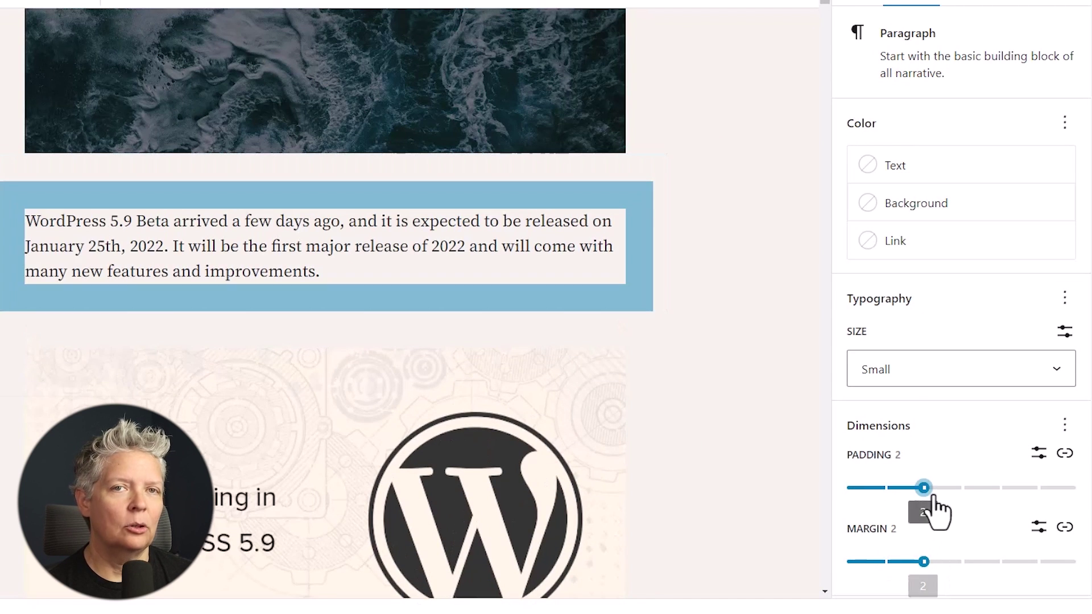
left_click(969, 490)
Step: Enable the Padding and Margin dimension controls for the sneak-peek paragraph
scroll(629, 463, "down", 3)
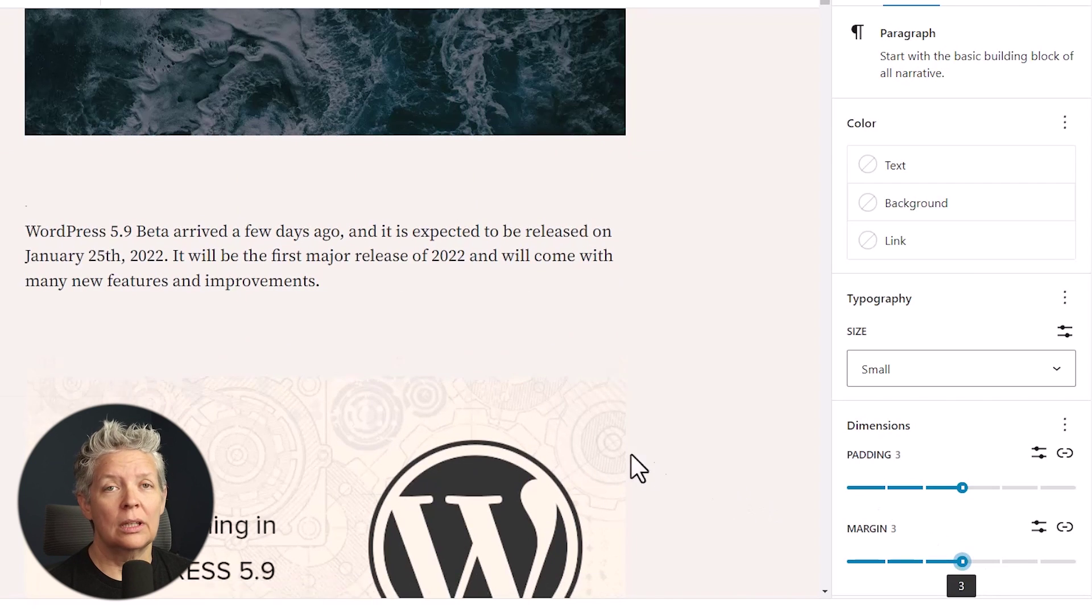
left_click(421, 384)
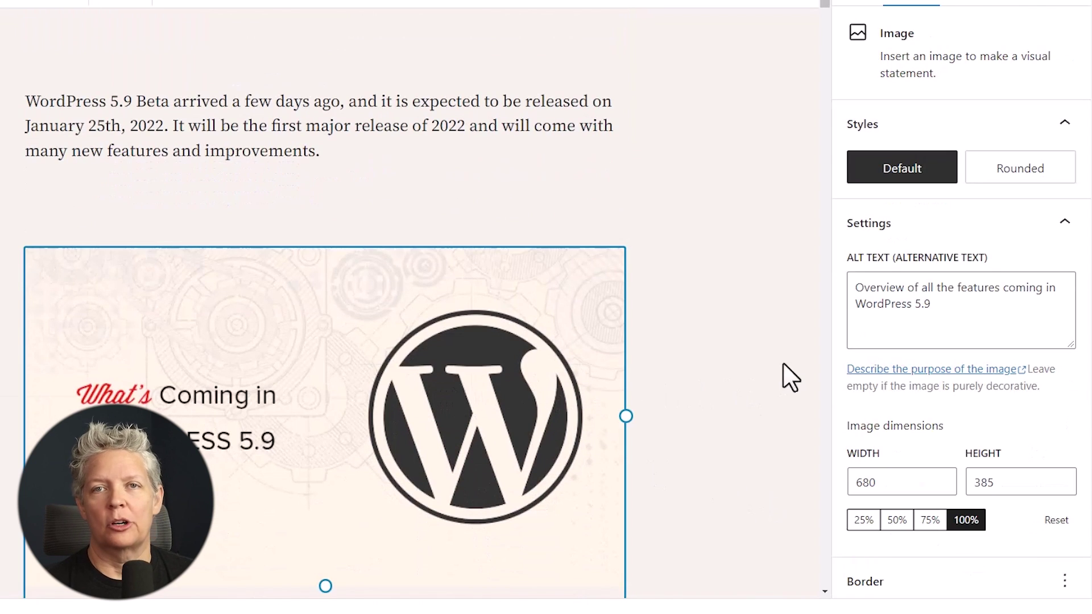
scroll(901, 416, "down", 2)
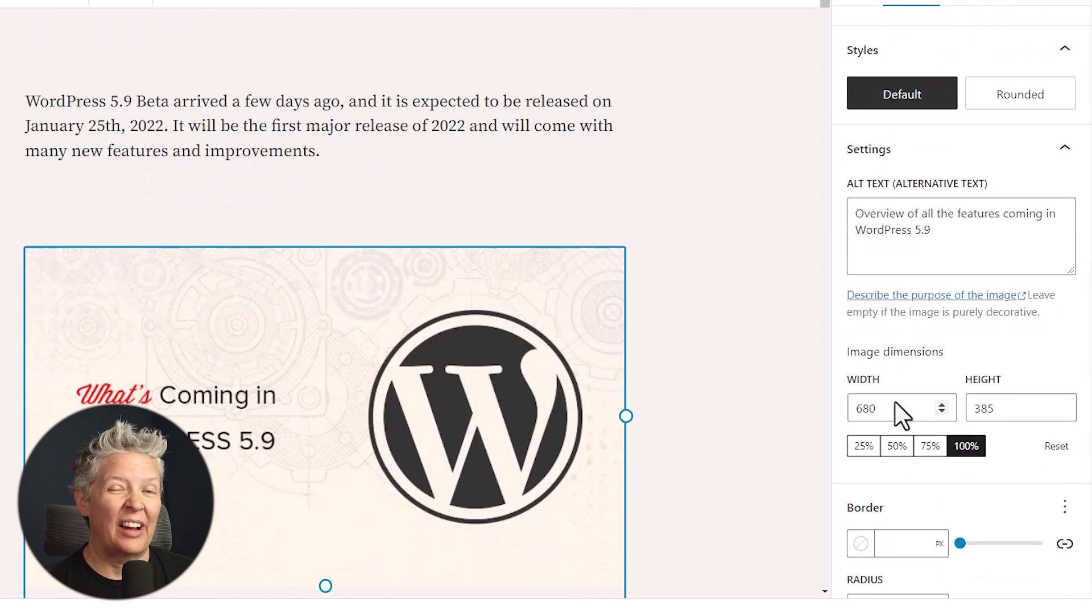
scroll(724, 419, "down", 6)
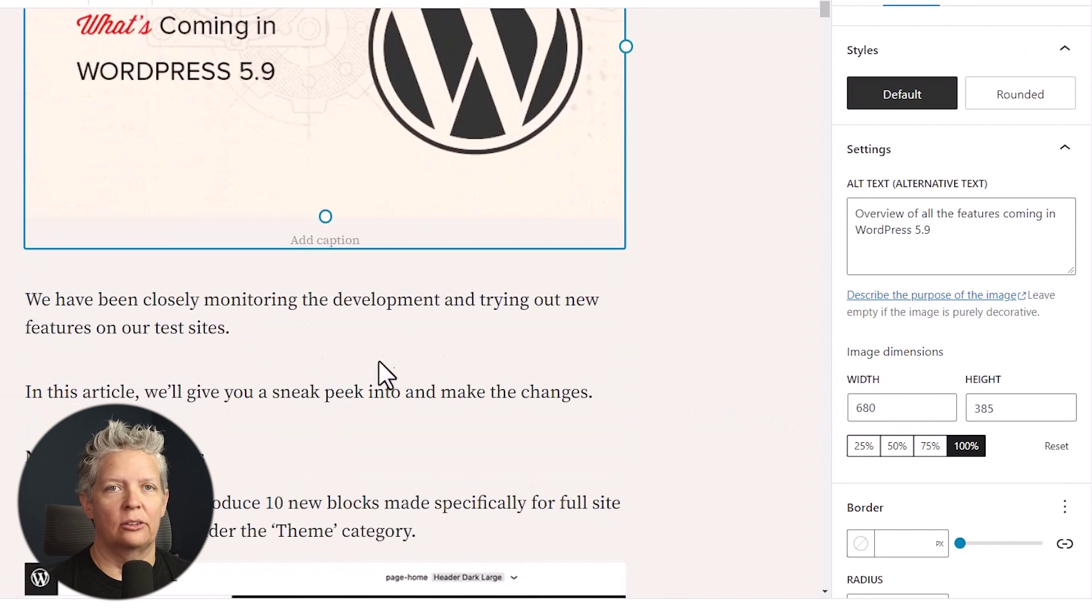
left_click(373, 389)
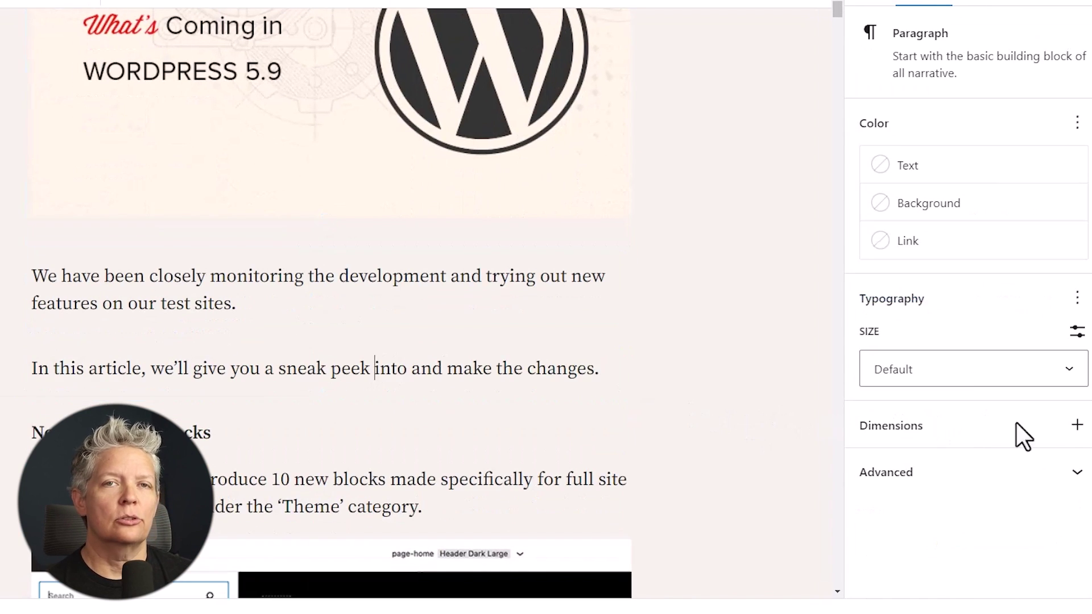
left_click(1077, 426)
left_click(890, 472)
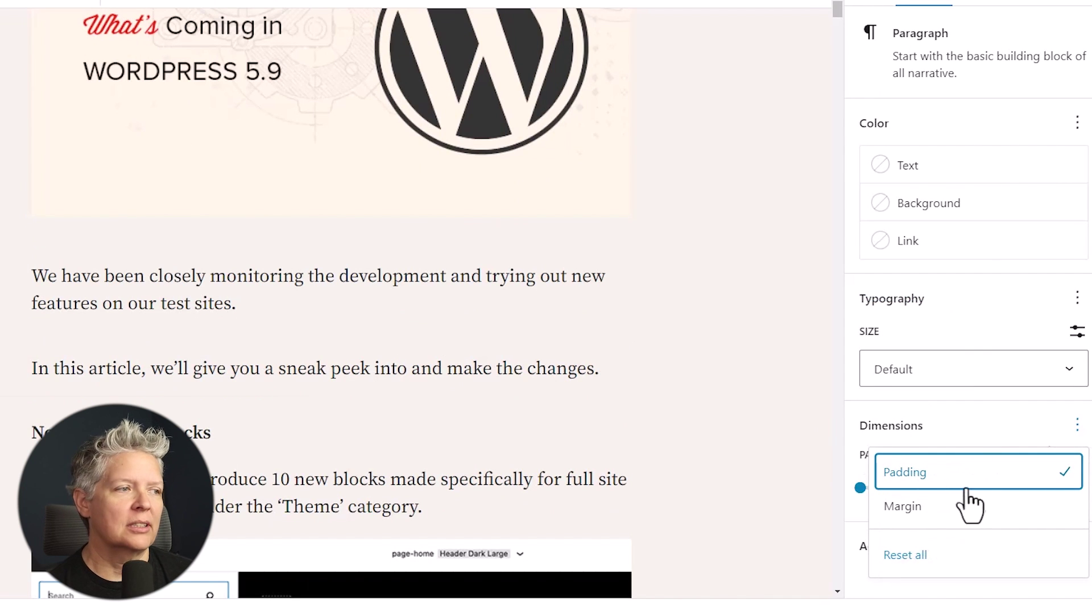
left_click(956, 505)
left_click(952, 435)
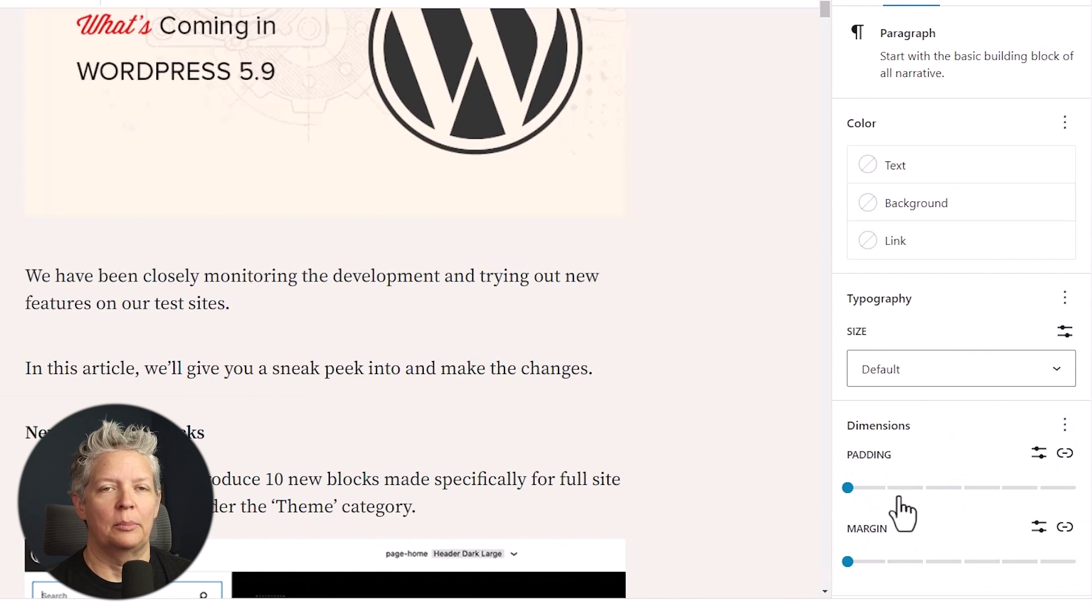
Step: Set paragraph padding to 2 and give the Group a 17 px Vivid red border, radius 17
left_click(925, 488)
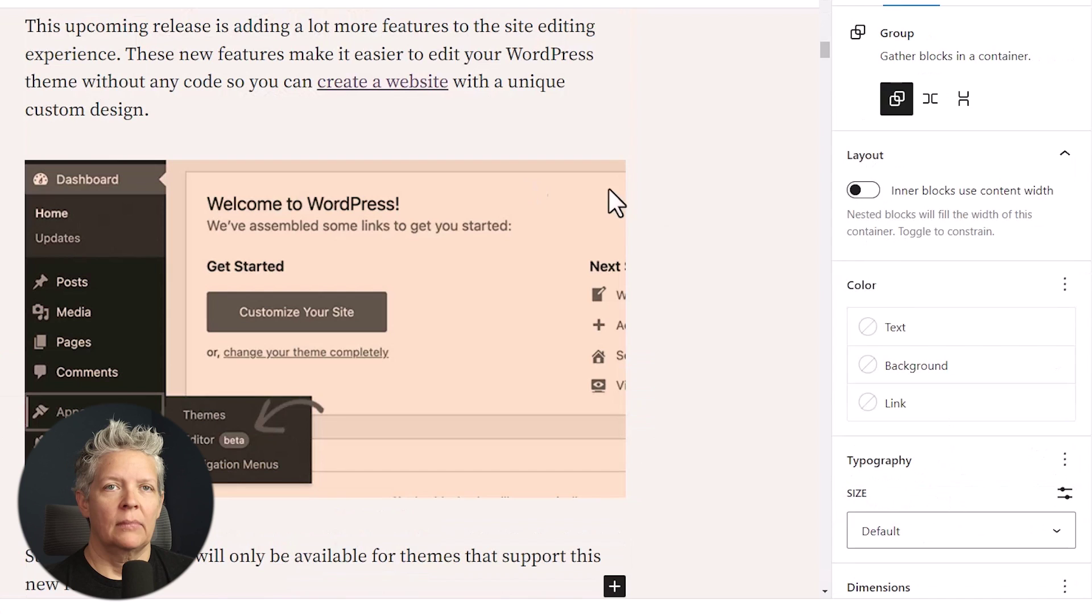
scroll(960, 278, "down", 5)
scroll(961, 279, "down", 1)
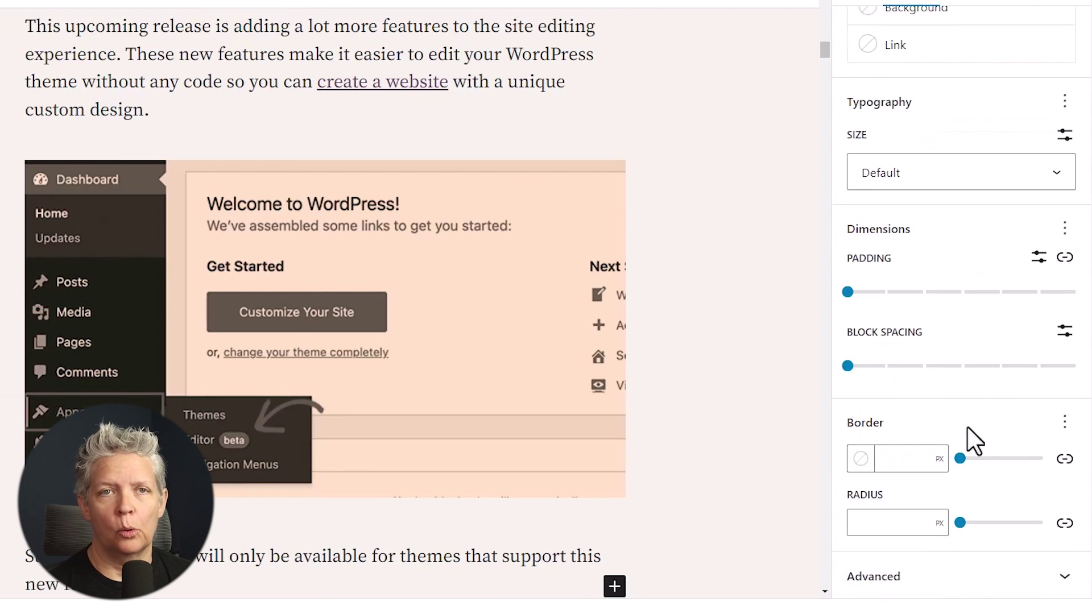
left_click(900, 458)
left_click(975, 460)
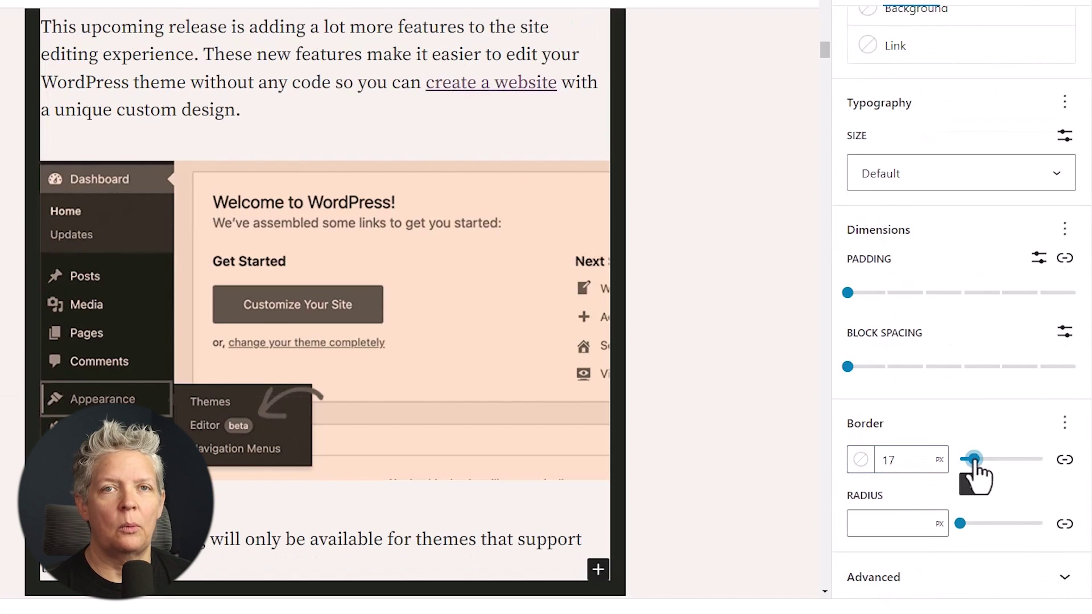
left_click(860, 460)
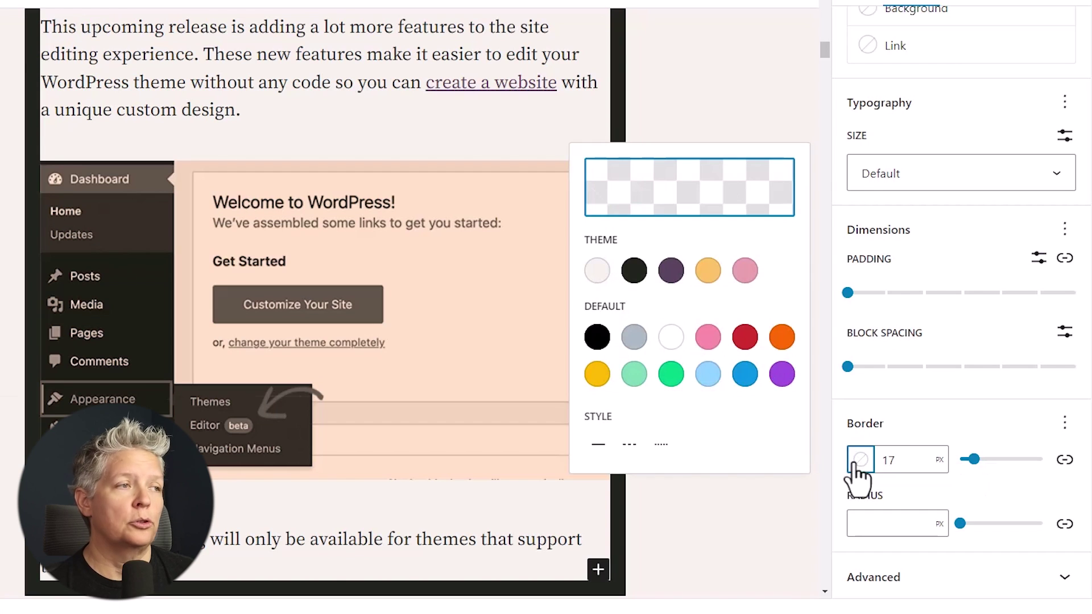
left_click(745, 336)
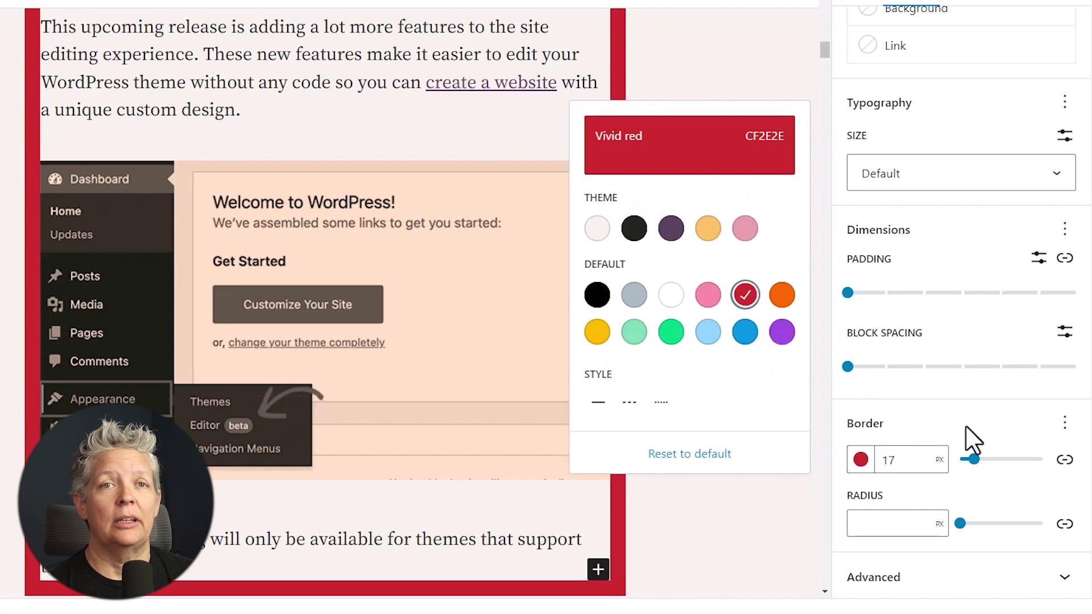
left_click(1024, 427)
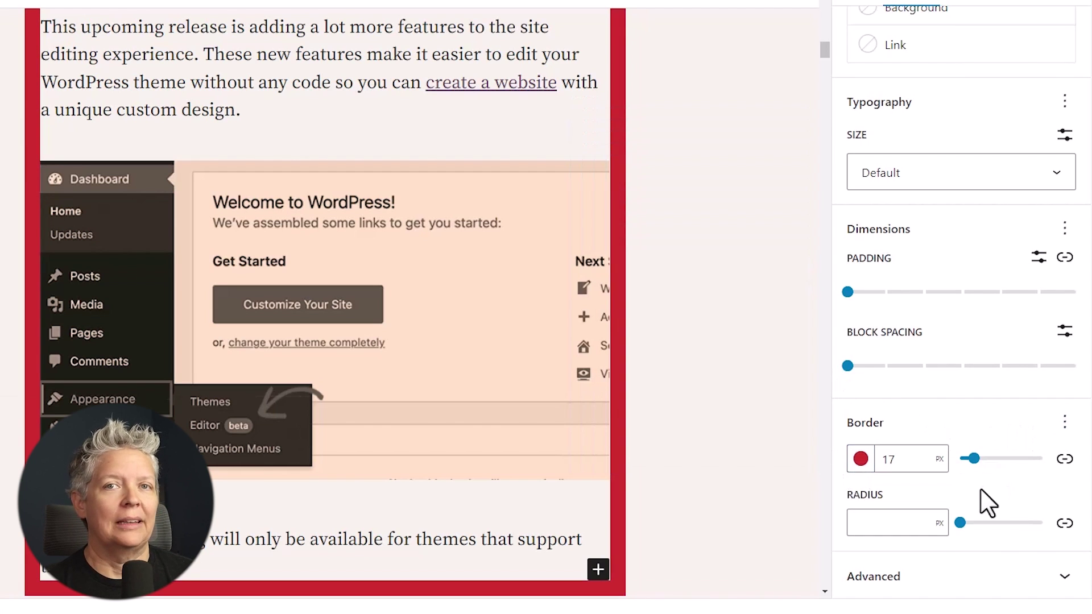
left_click_drag(960, 523, 974, 523)
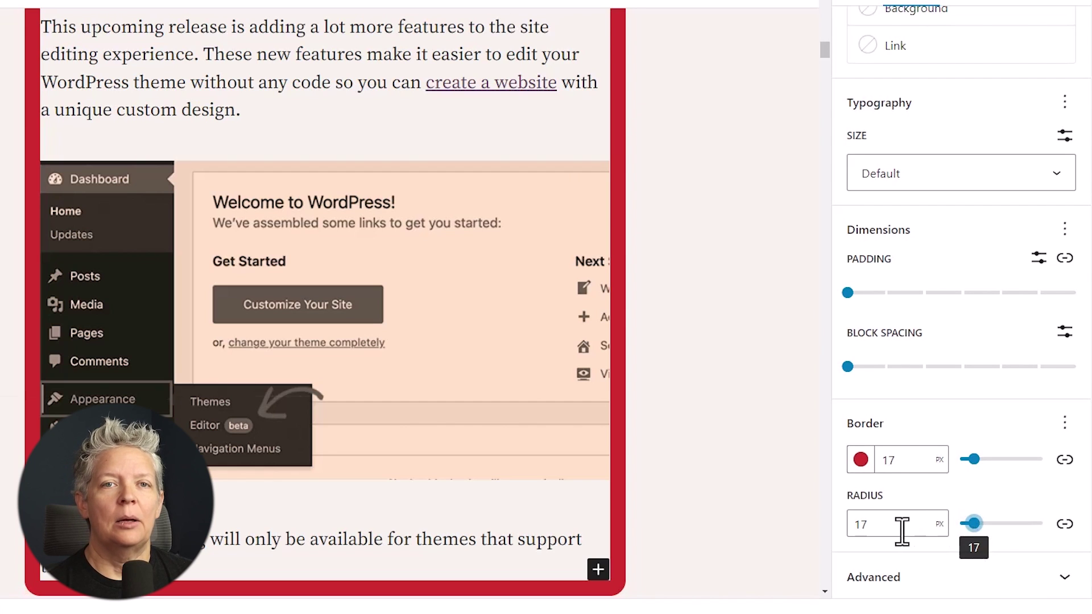
Step: Try dashed and dotted styles, settle on solid, and unlink per-side border widths
left_click(894, 461)
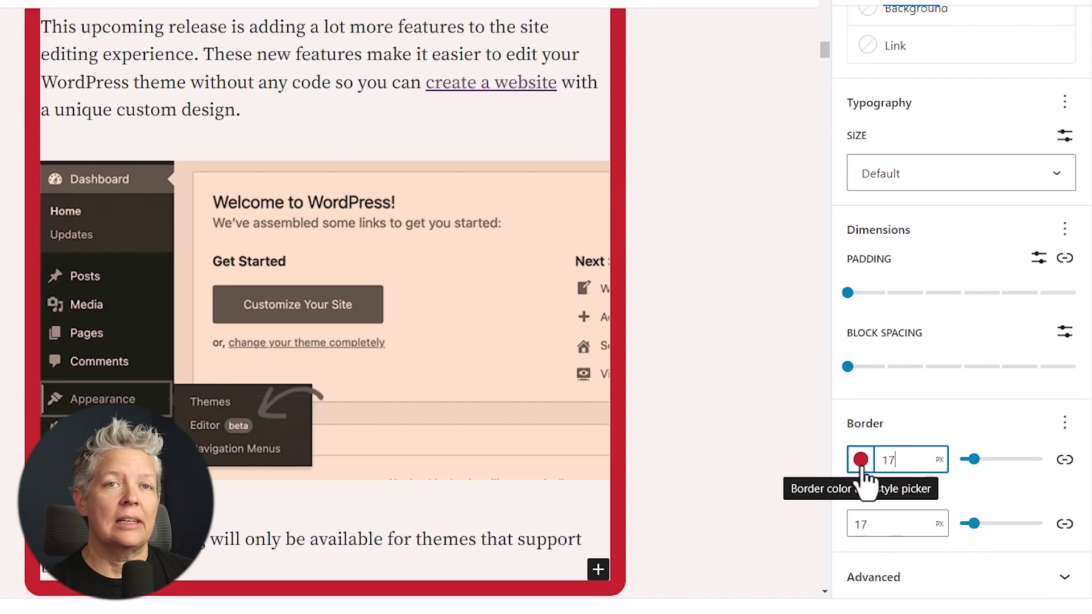
left_click(861, 460)
left_click(861, 460)
left_click(861, 461)
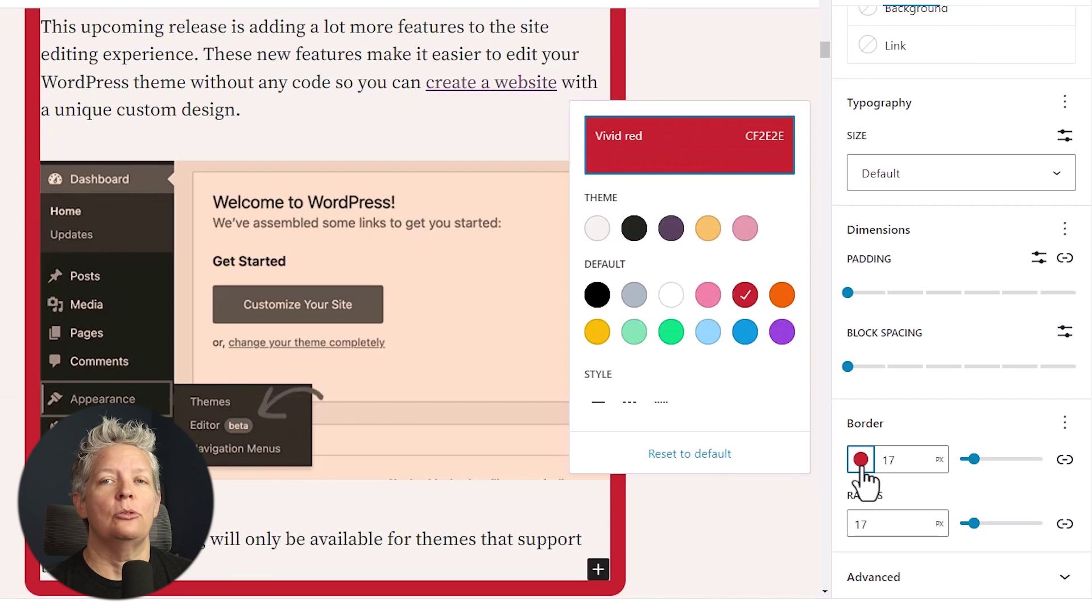
left_click(630, 404)
left_click(660, 402)
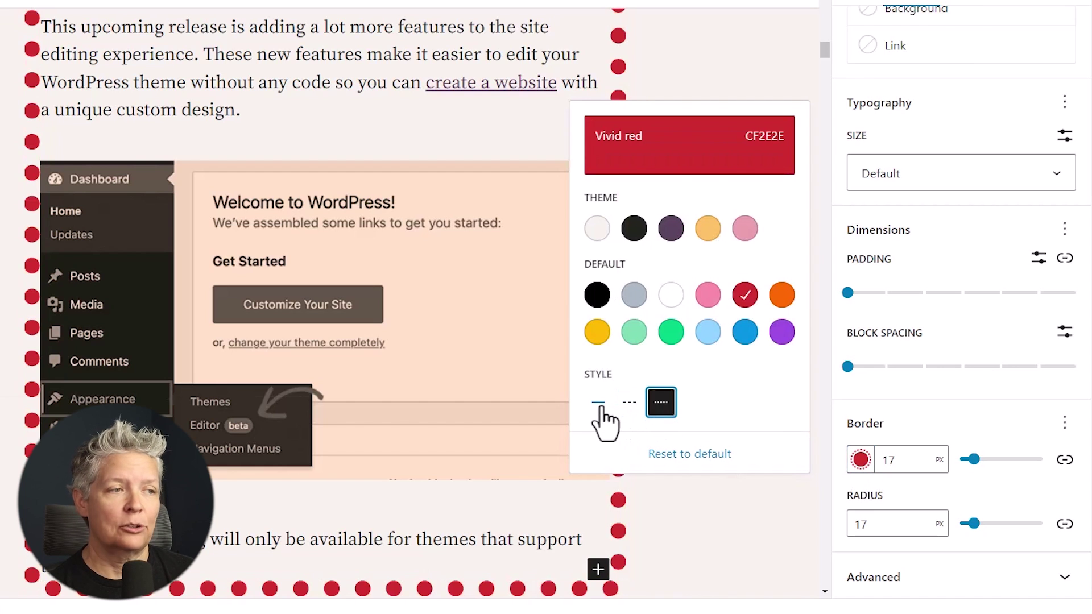
left_click(599, 403)
left_click(1064, 461)
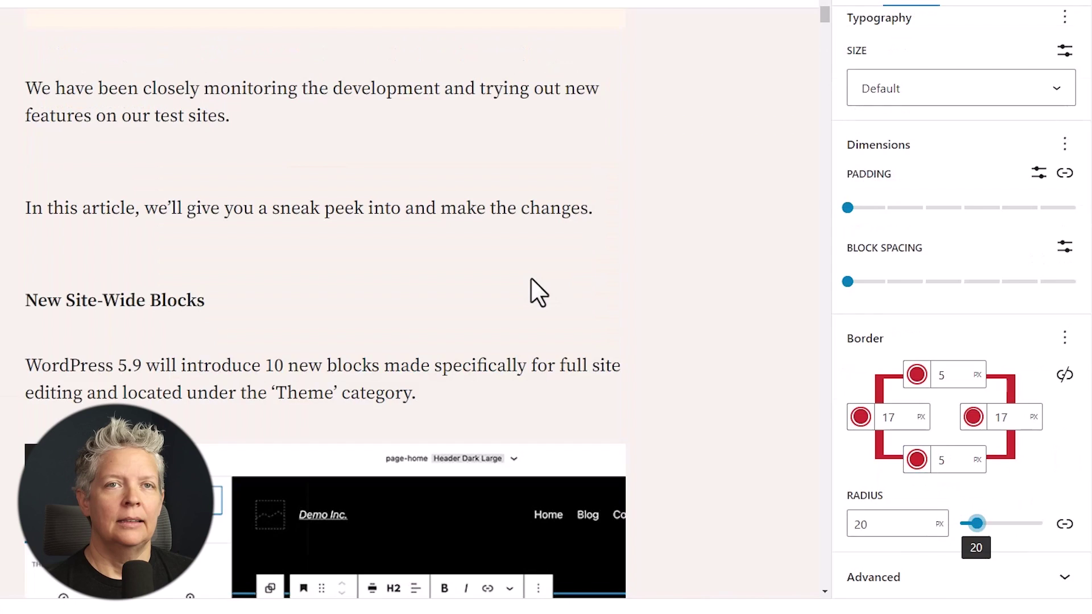
Step: Insert a Cover block below the title using the post's featured image
scroll(531, 279, "up", 10)
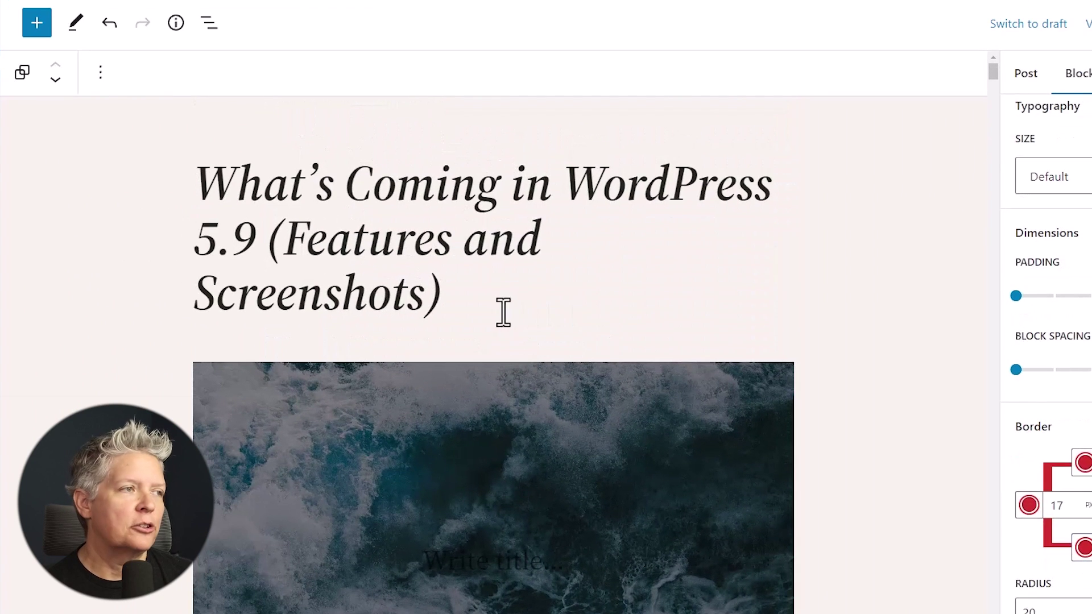
left_click(492, 302)
key("Return")
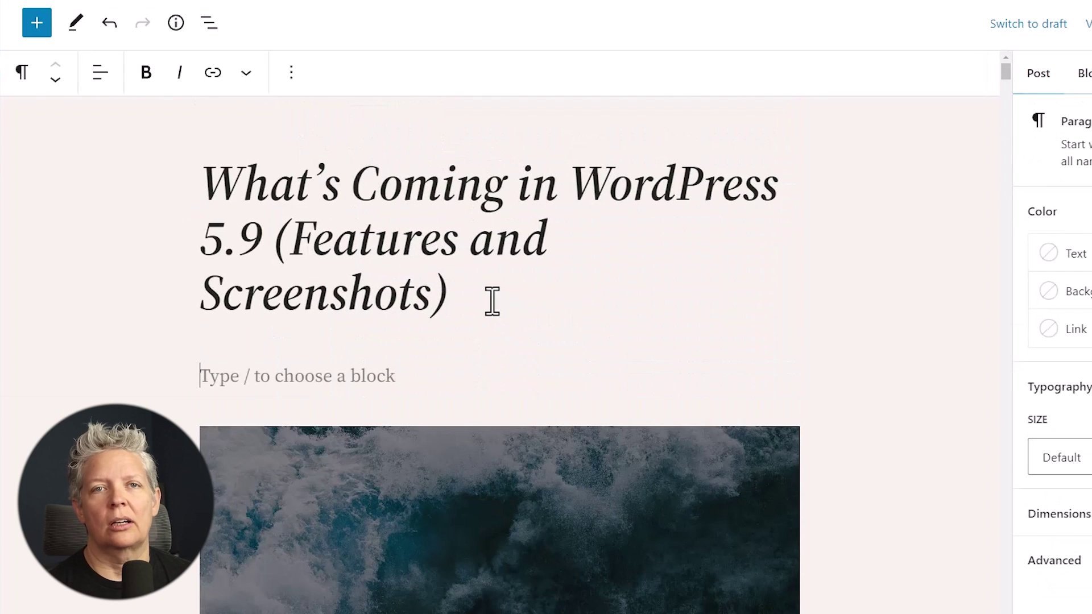
type("/co")
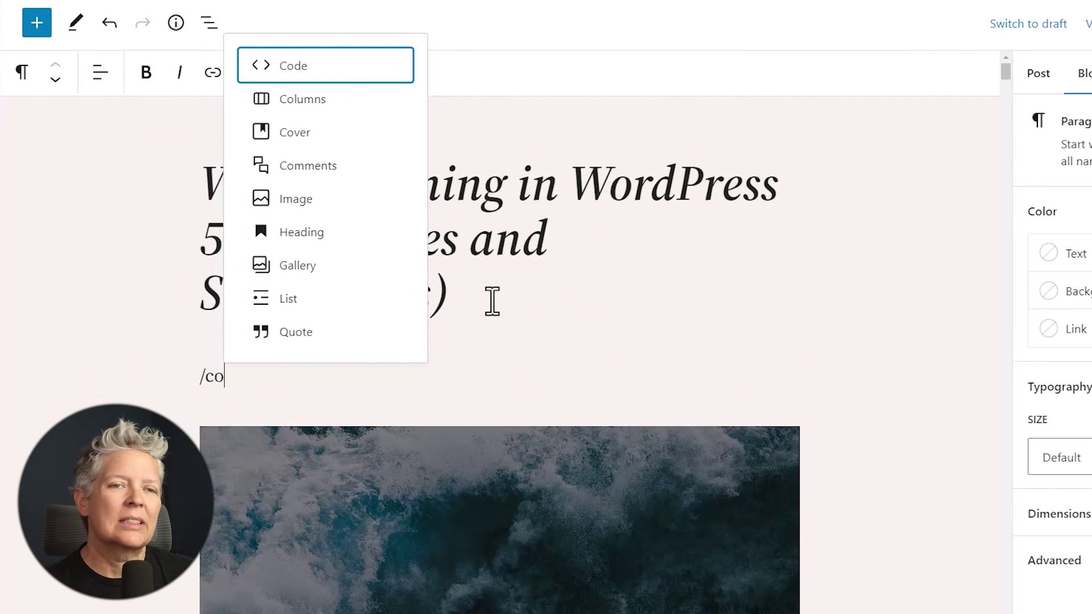
type("v")
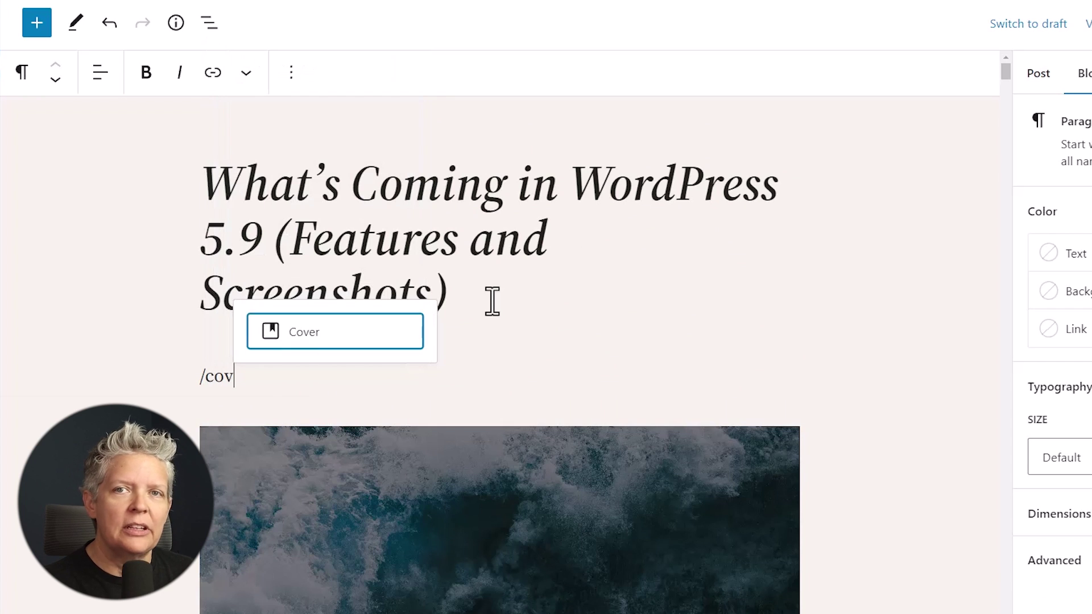
left_click(303, 340)
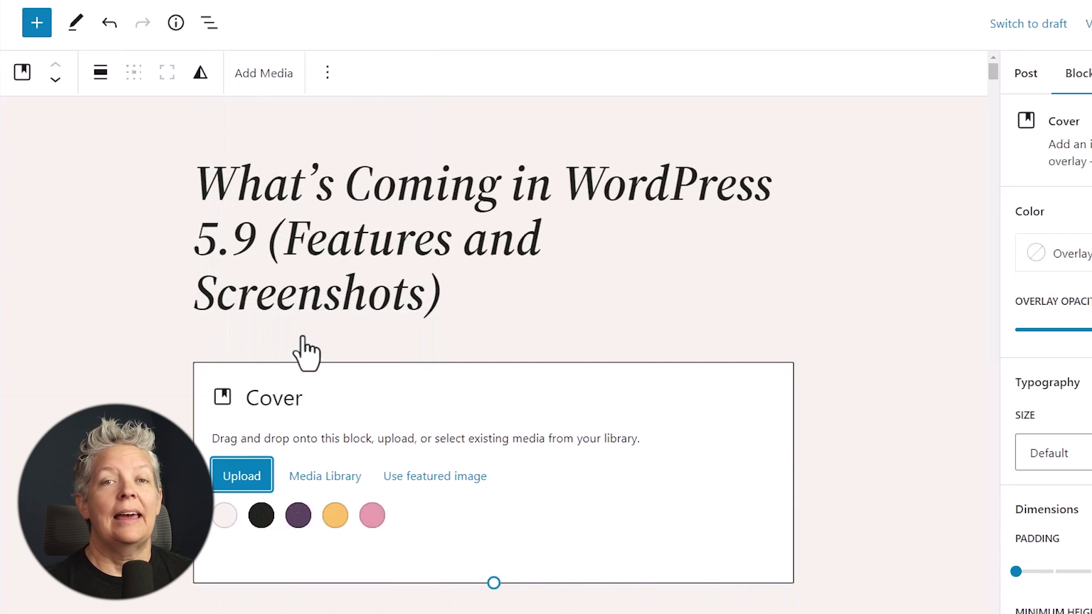
left_click(428, 480)
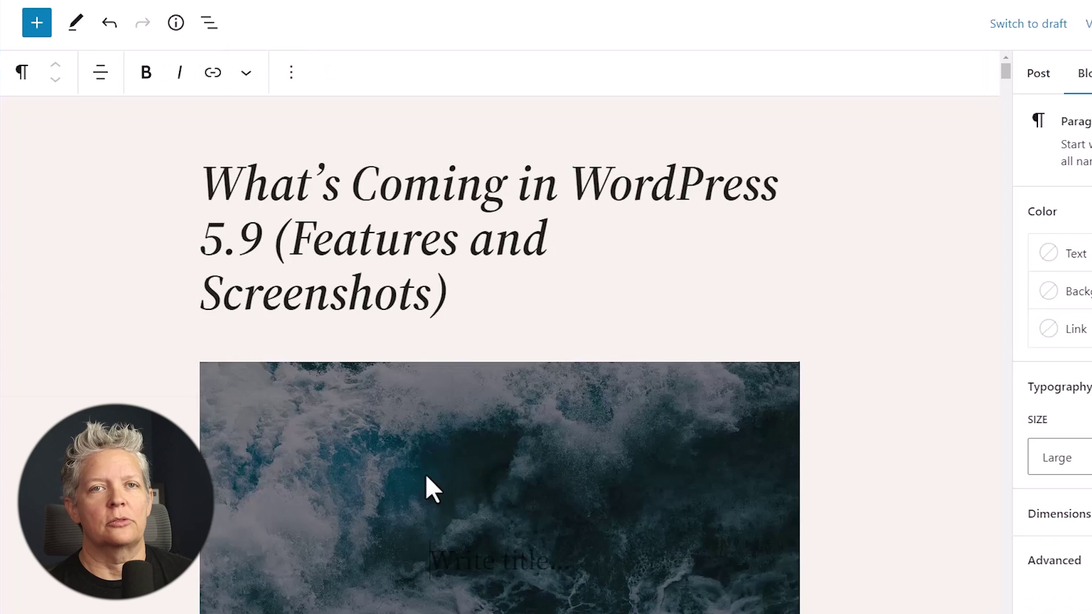
Step: Delete the duplicate ocean Cover block
scroll(425, 473, "down", 8)
scroll(425, 473, "up", 4)
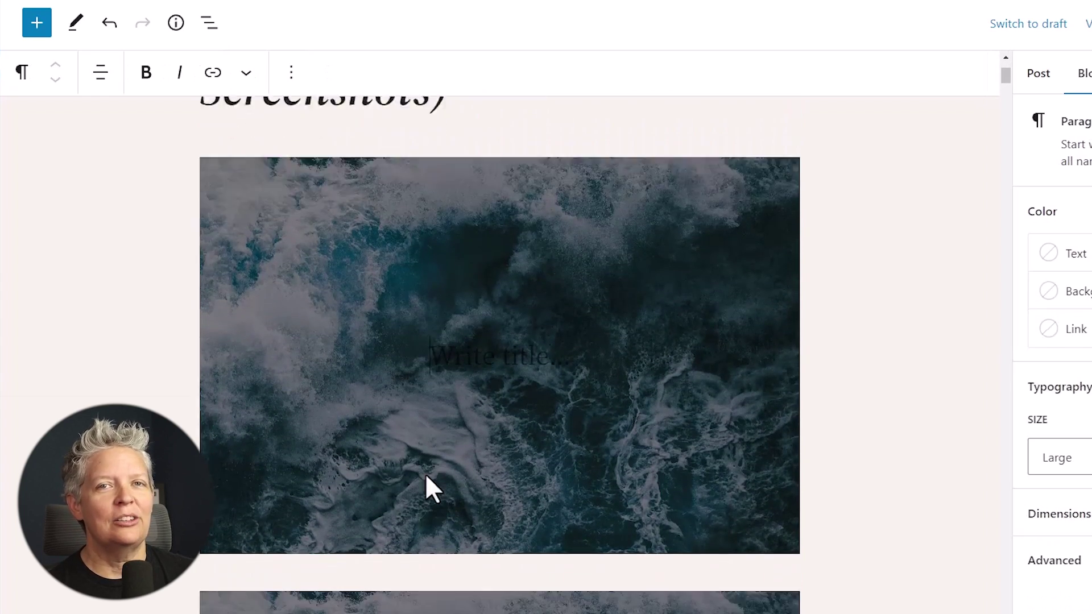
scroll(425, 473, "down", 3)
left_click(455, 603)
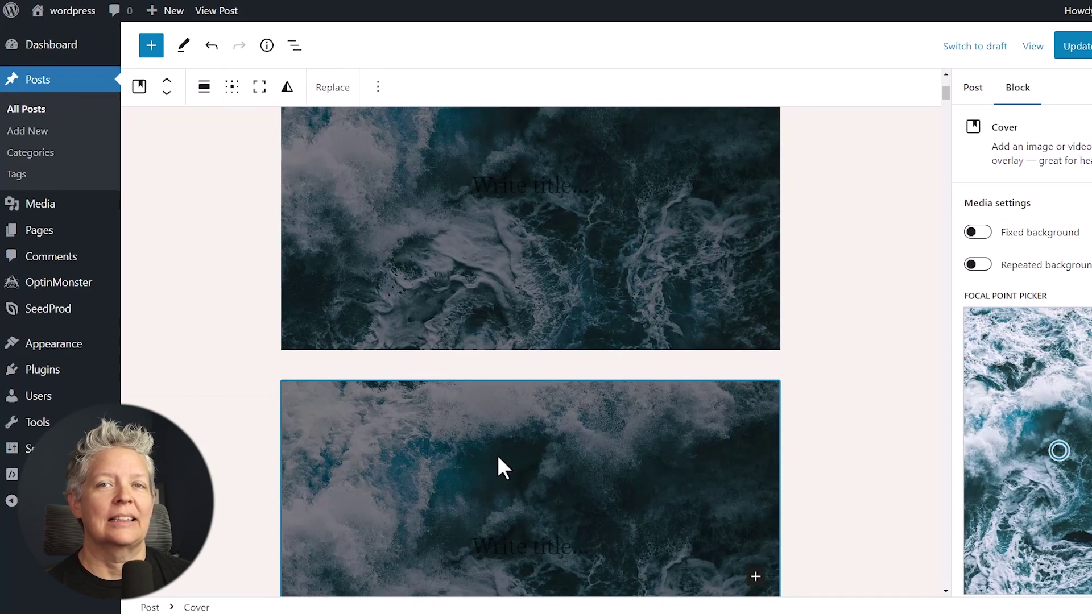
key("Delete")
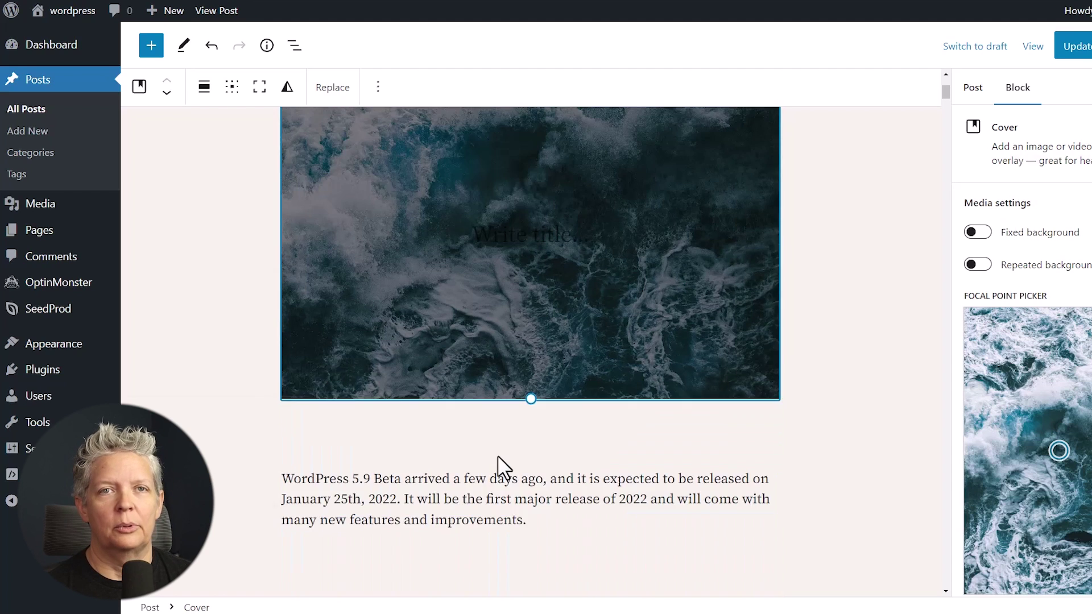
Step: Show the Post tab and expand its Featured image settings
scroll(499, 457, "up", 4)
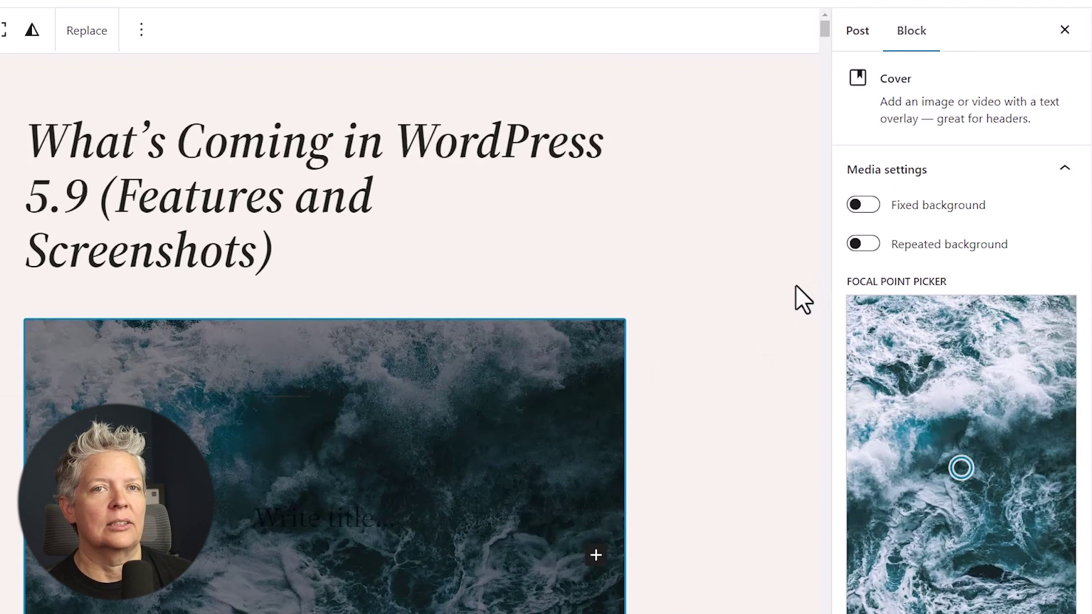
scroll(800, 298, "down", 2)
left_click(859, 32)
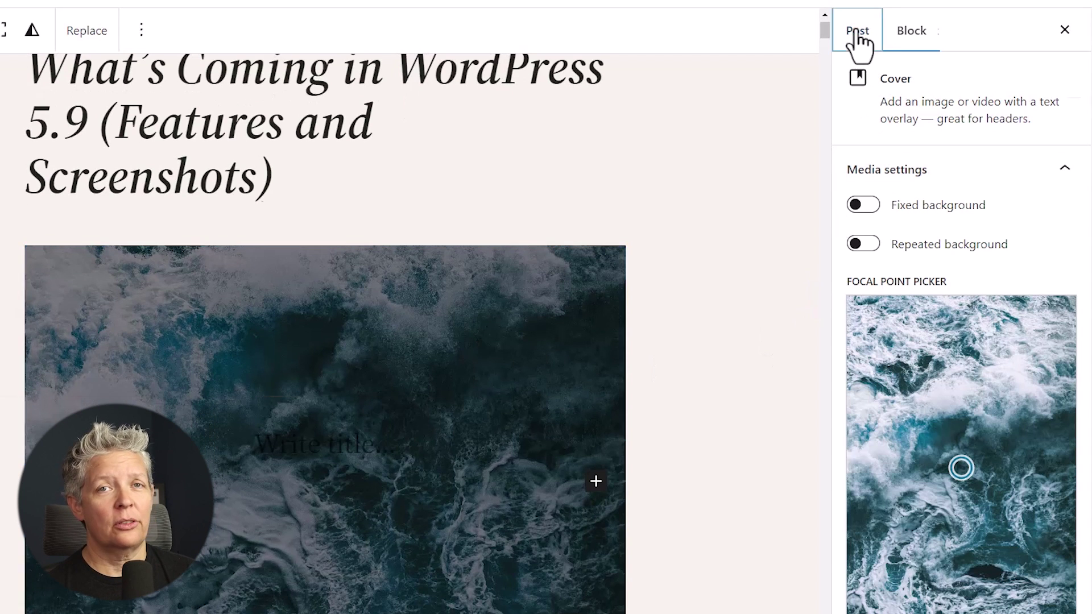
left_click(957, 308)
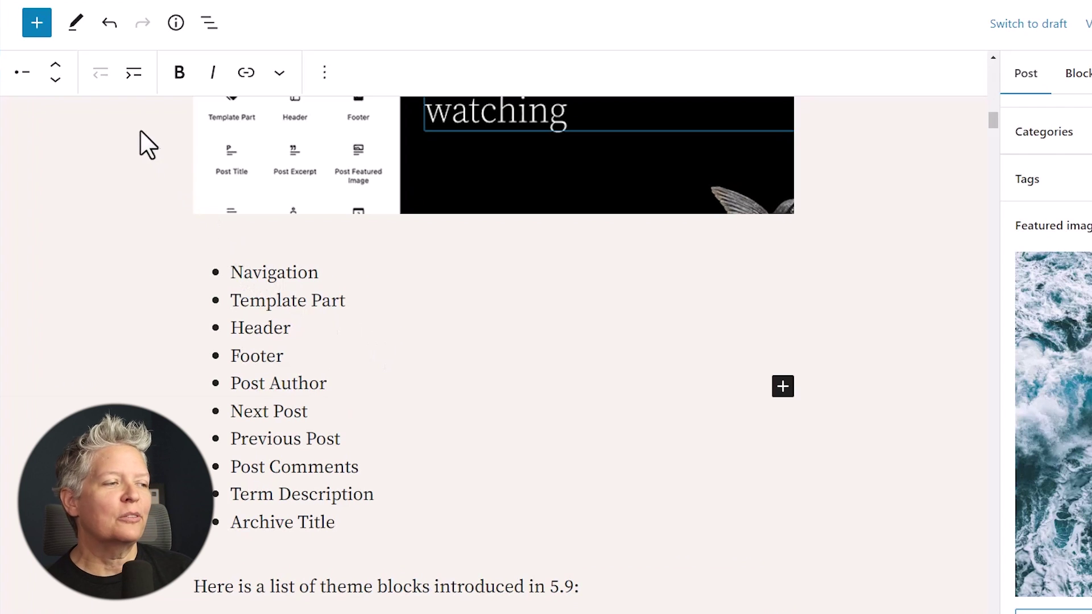
Step: Move Post Author up three places, above Footer, Header and Template Part
left_click(55, 64)
left_click(56, 64)
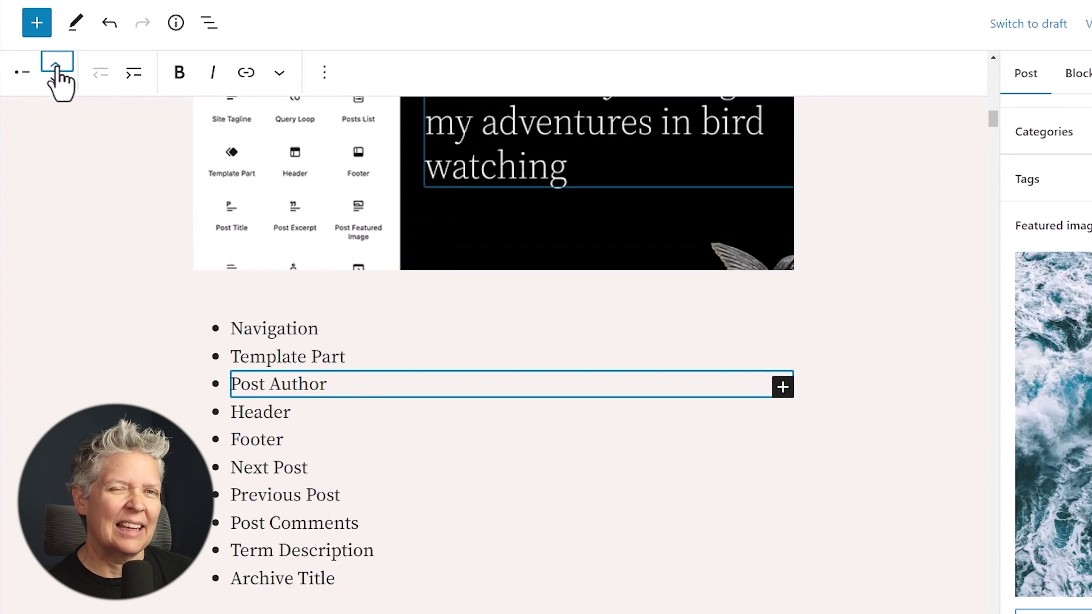
left_click(56, 64)
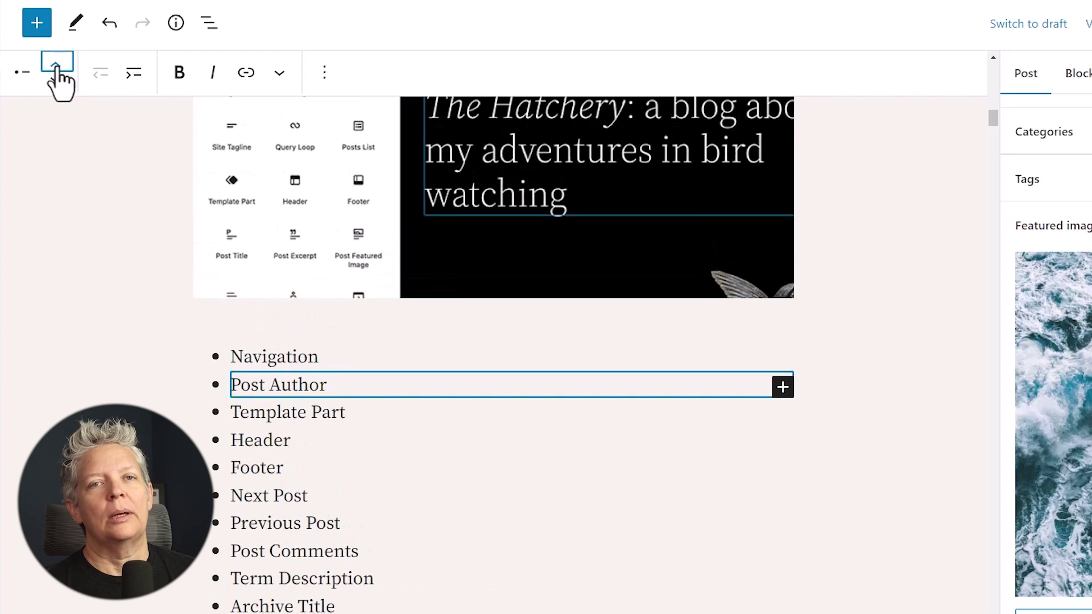
Step: Move Footer down three places so it follows Post Comments
left_click(252, 480)
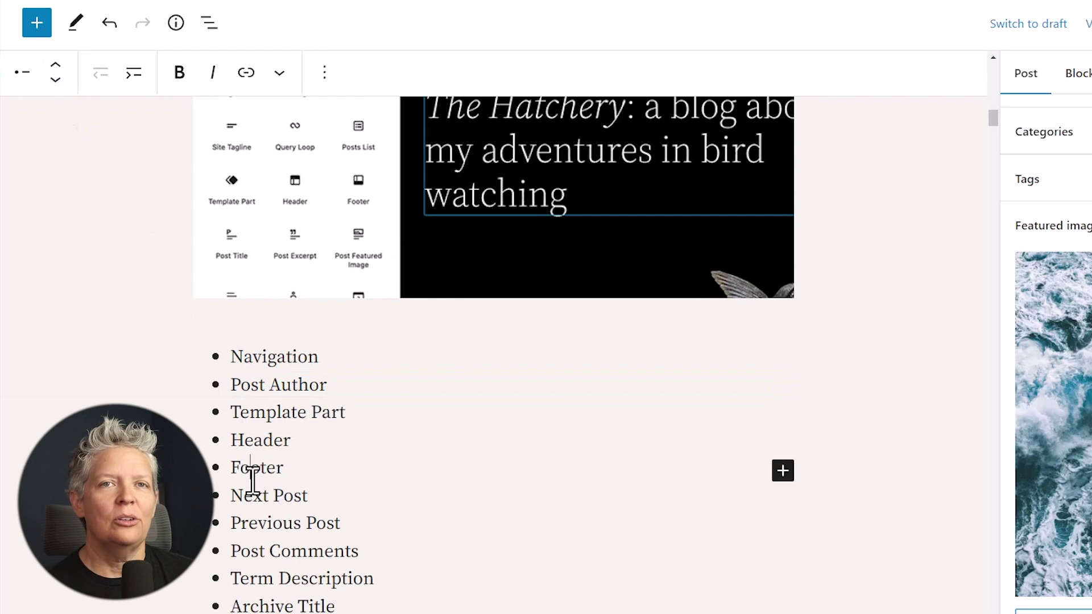
left_click(55, 80)
left_click(56, 79)
left_click(56, 80)
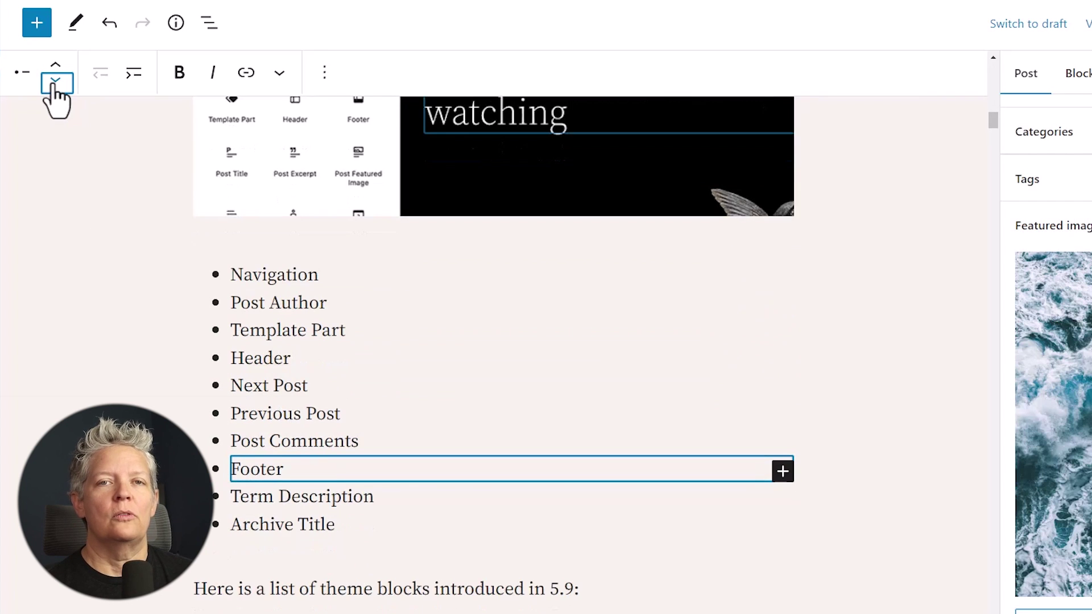
scroll(556, 373, "up", 15)
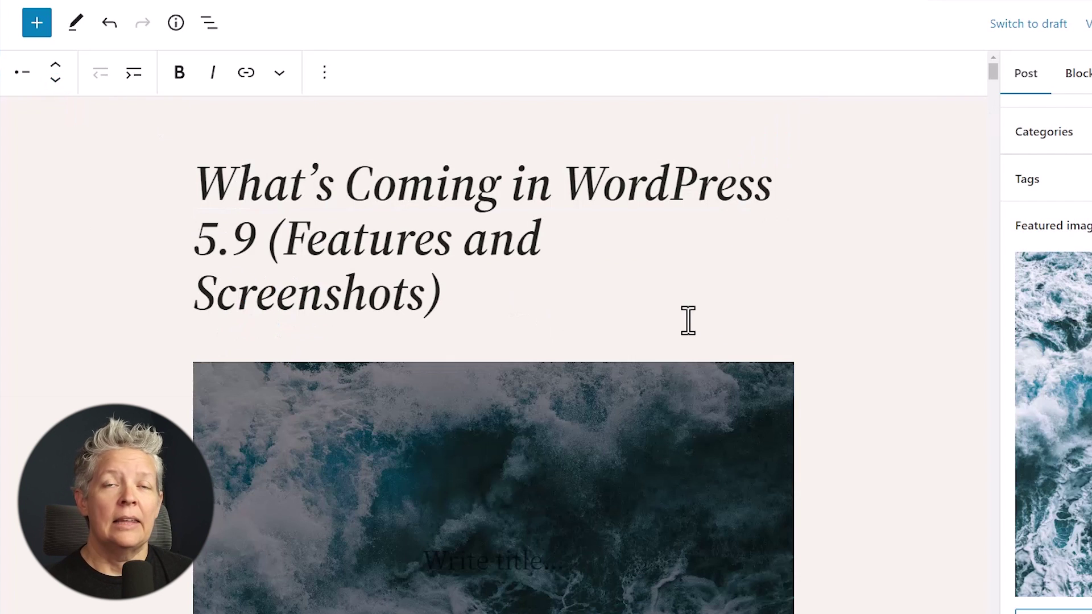
Step: Insert a Navigation block below the post title with /nav and select it
left_click(604, 308)
key("Return")
type("/nav")
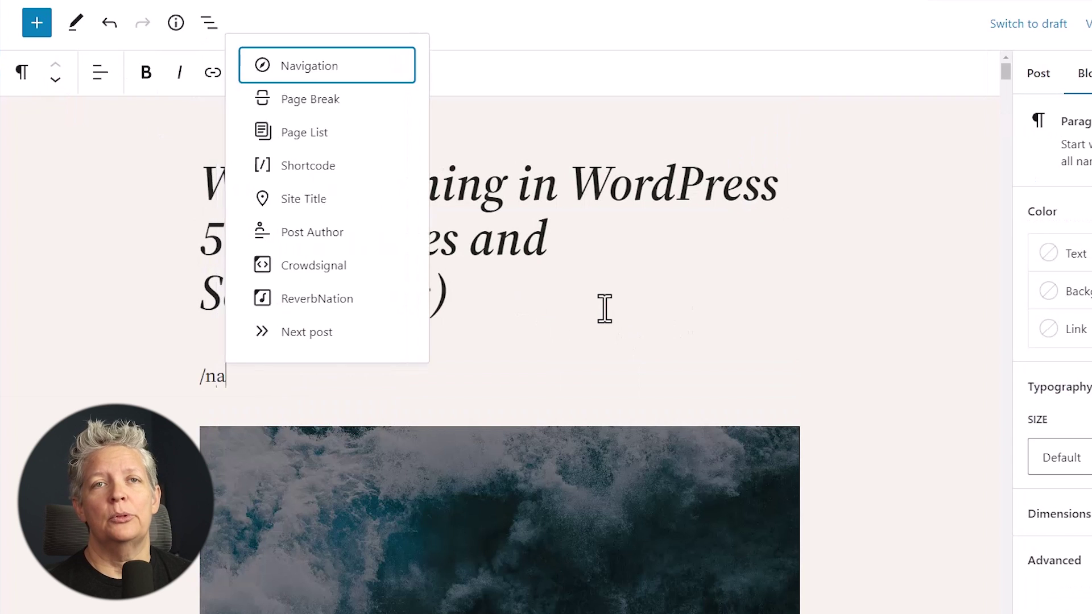
left_click(332, 241)
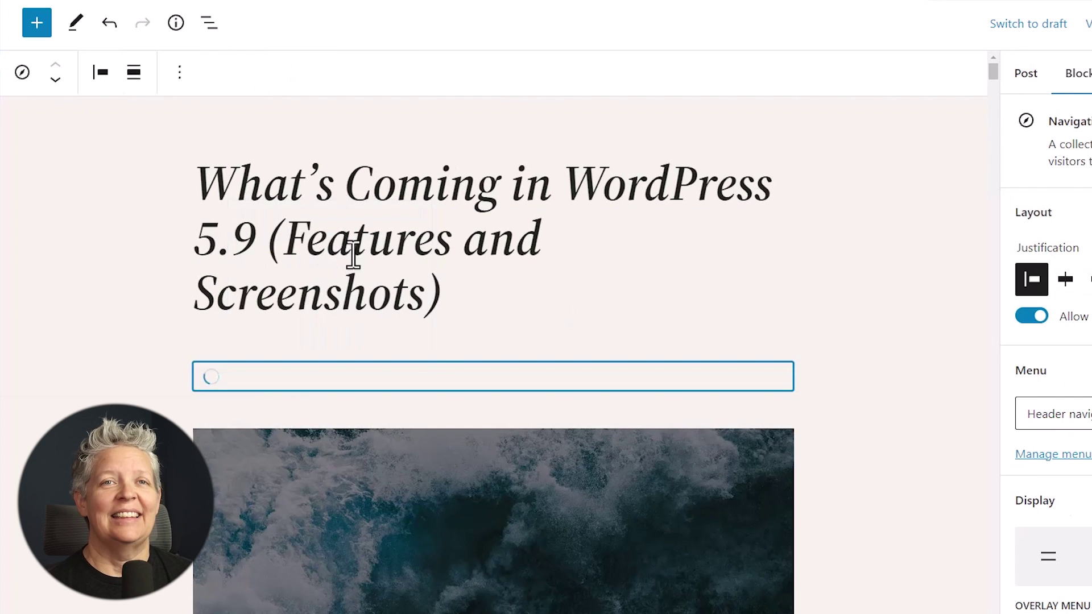
left_click(568, 379)
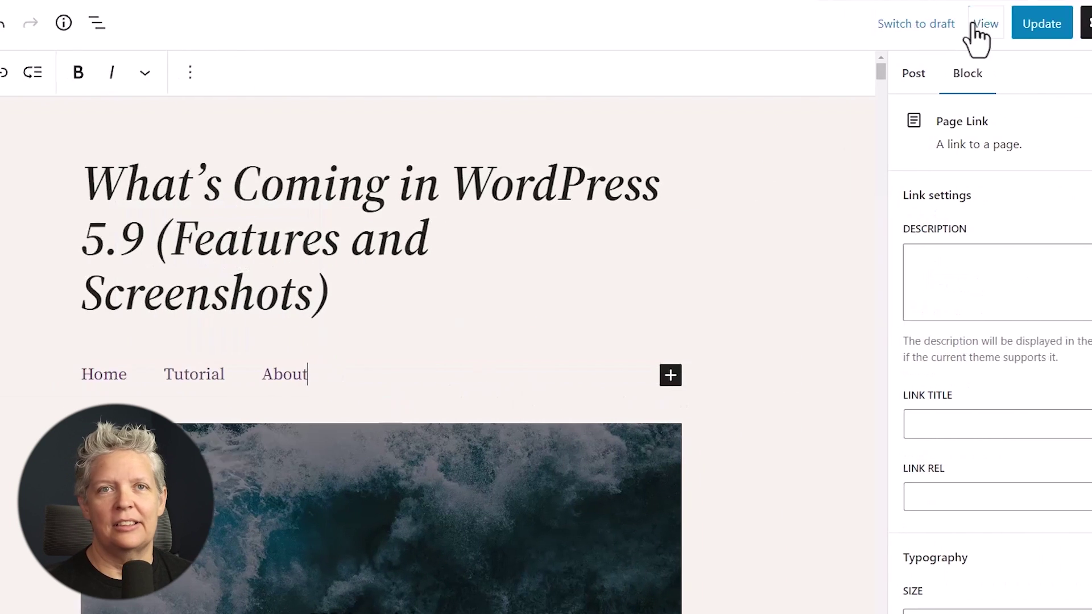
left_click(275, 385)
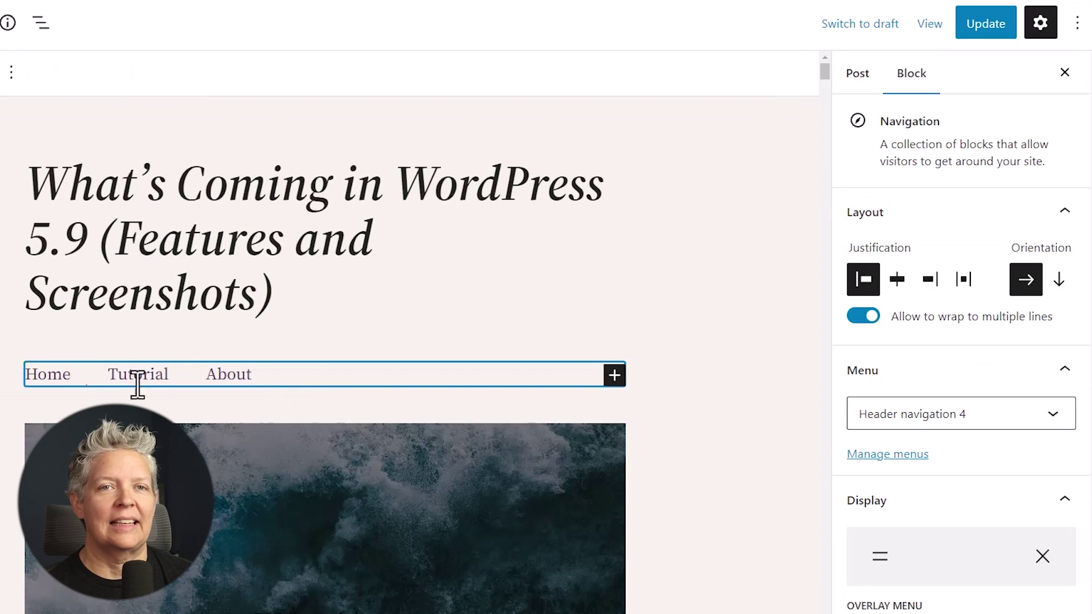
Step: Try the Navigation 3 and Header navigation 2/3 menus, then choose Header navigation
left_click(962, 422)
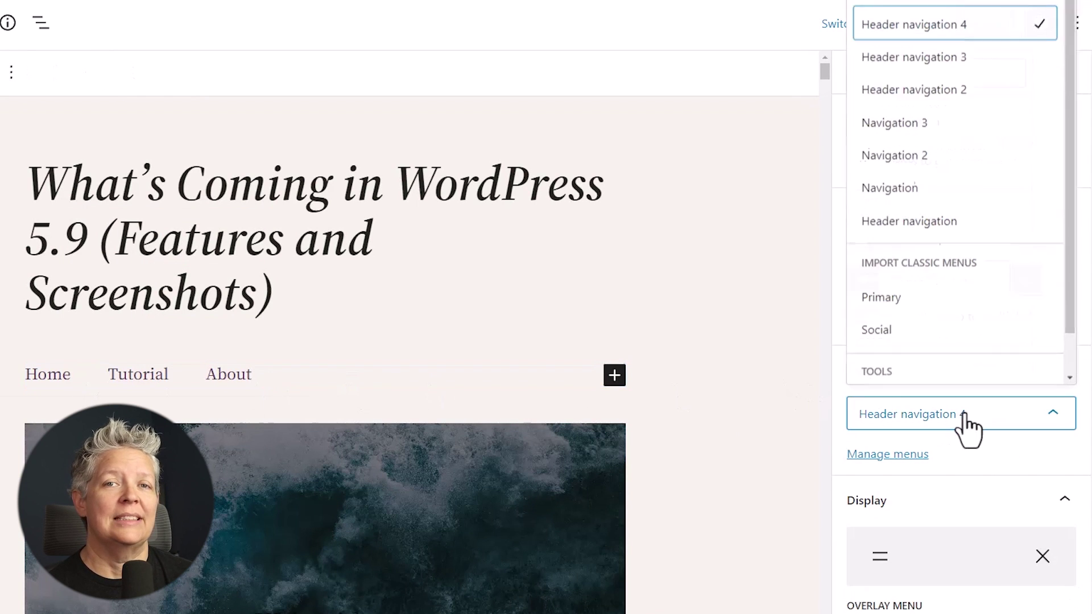
left_click(925, 119)
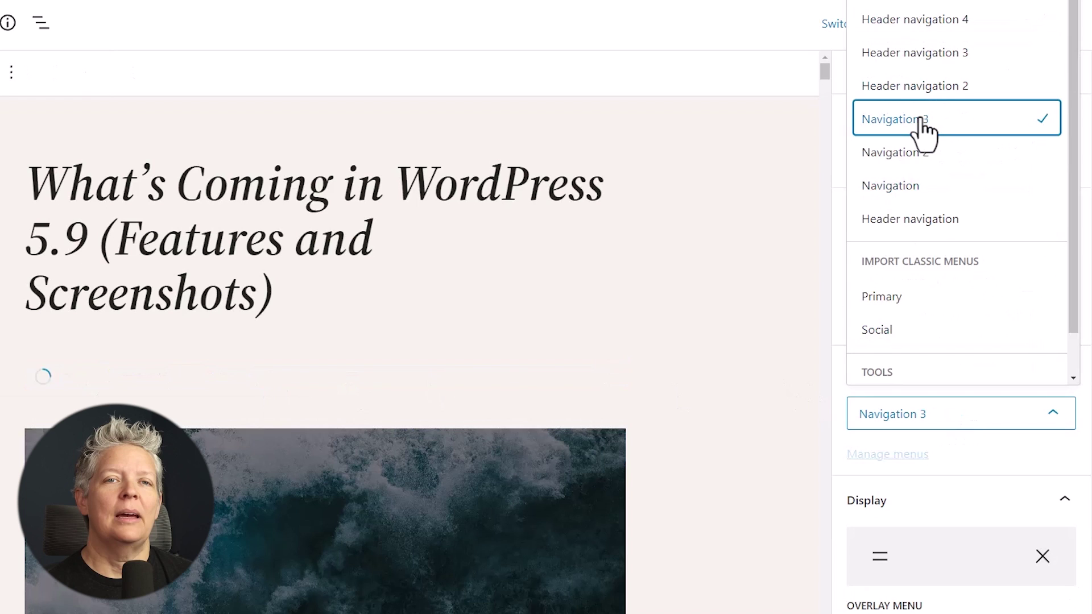
left_click(929, 91)
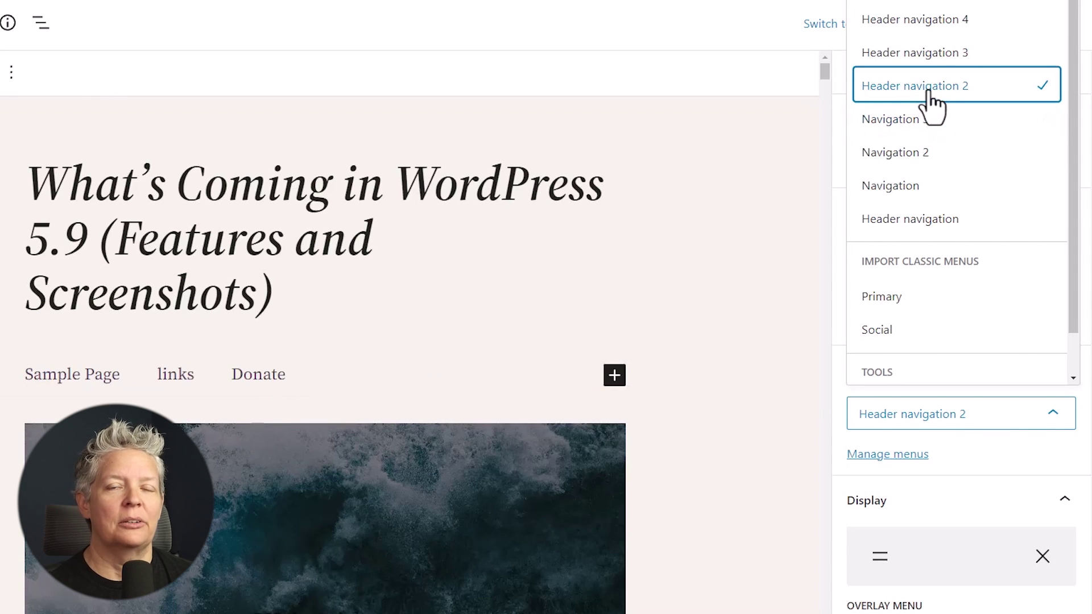
left_click(930, 57)
left_click(889, 226)
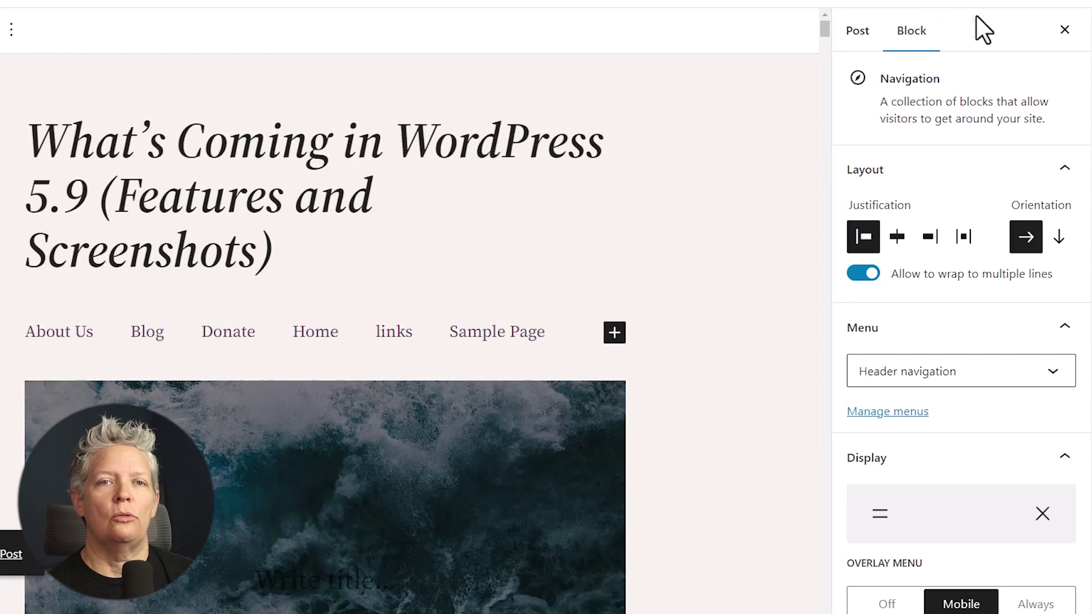
Step: Expand the post's Summary in the Post tab and check the permalink details
left_click(860, 34)
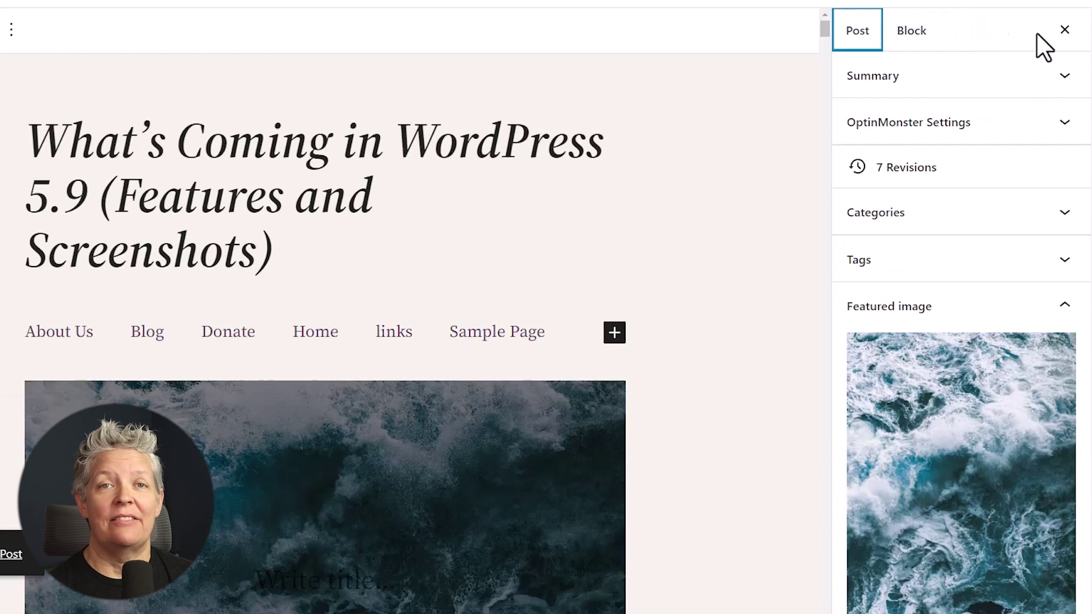
left_click(1067, 77)
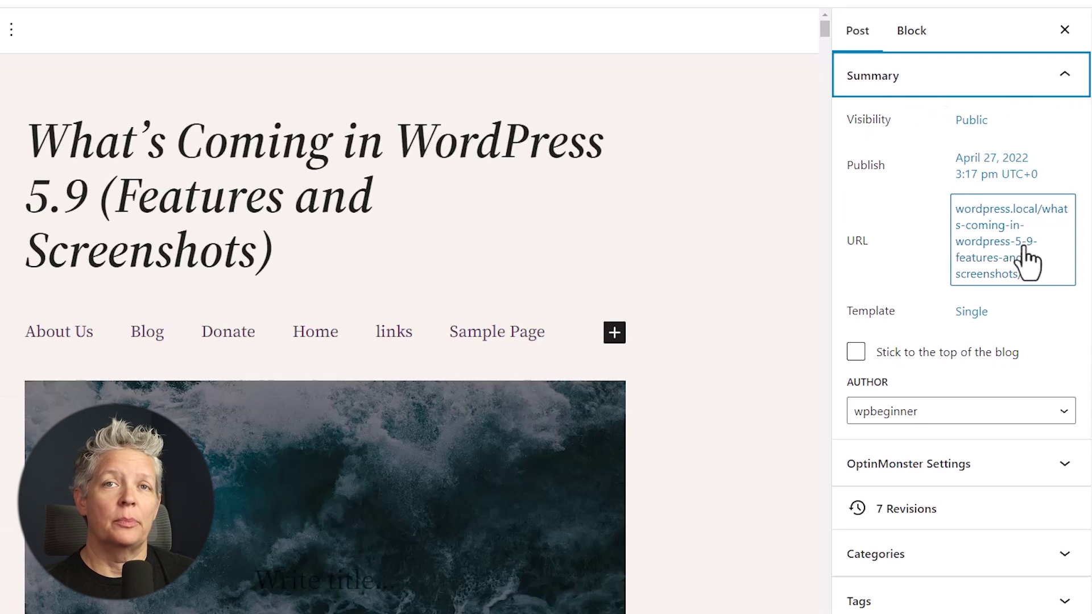
left_click(1050, 282)
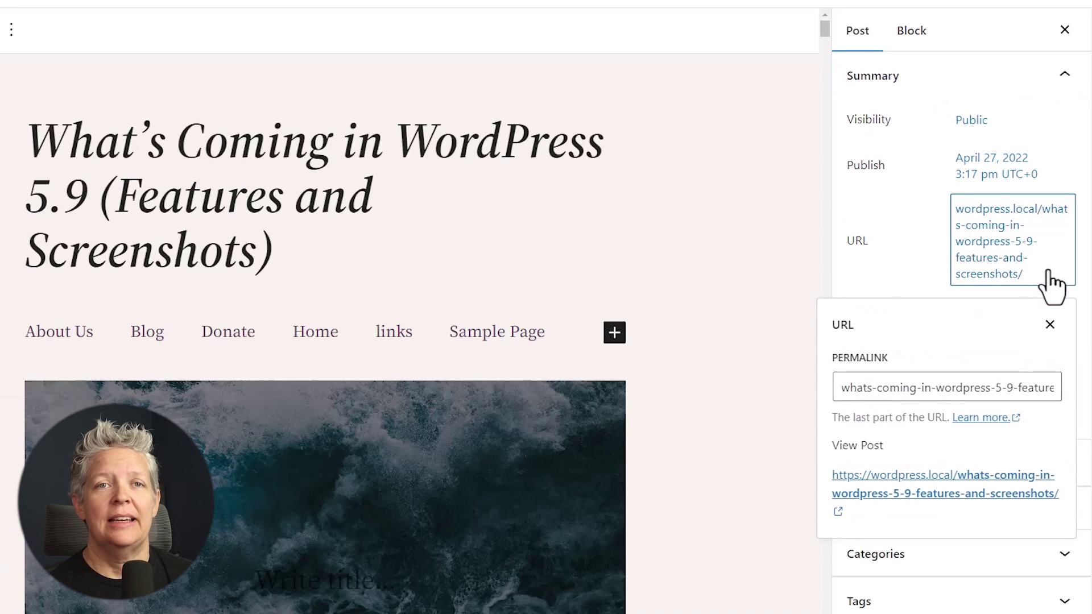
left_click(1050, 325)
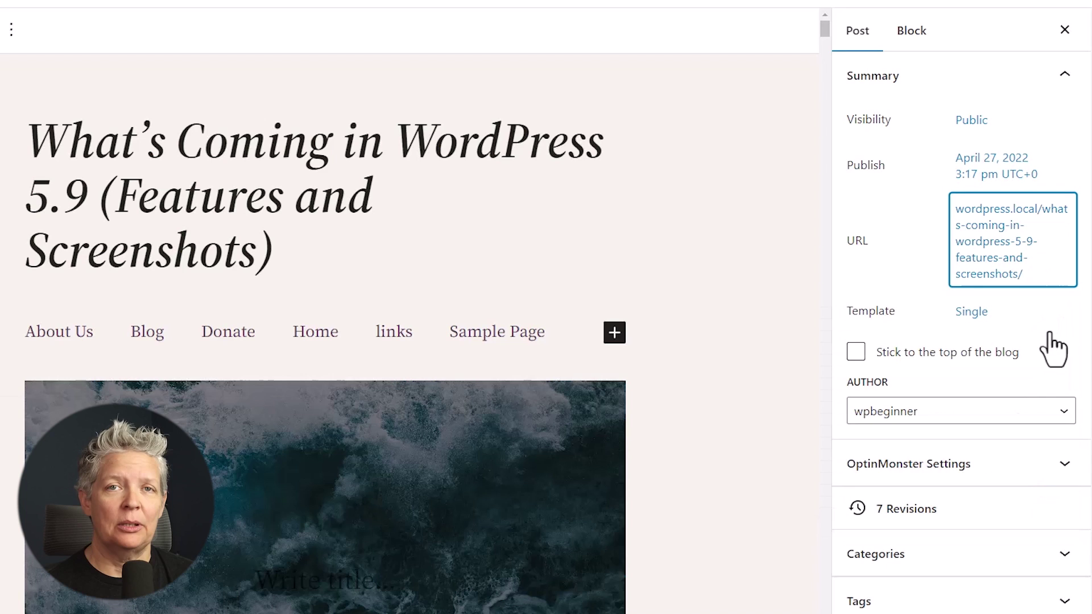
Step: Review the post's template options, keeping the Default template
left_click(988, 319)
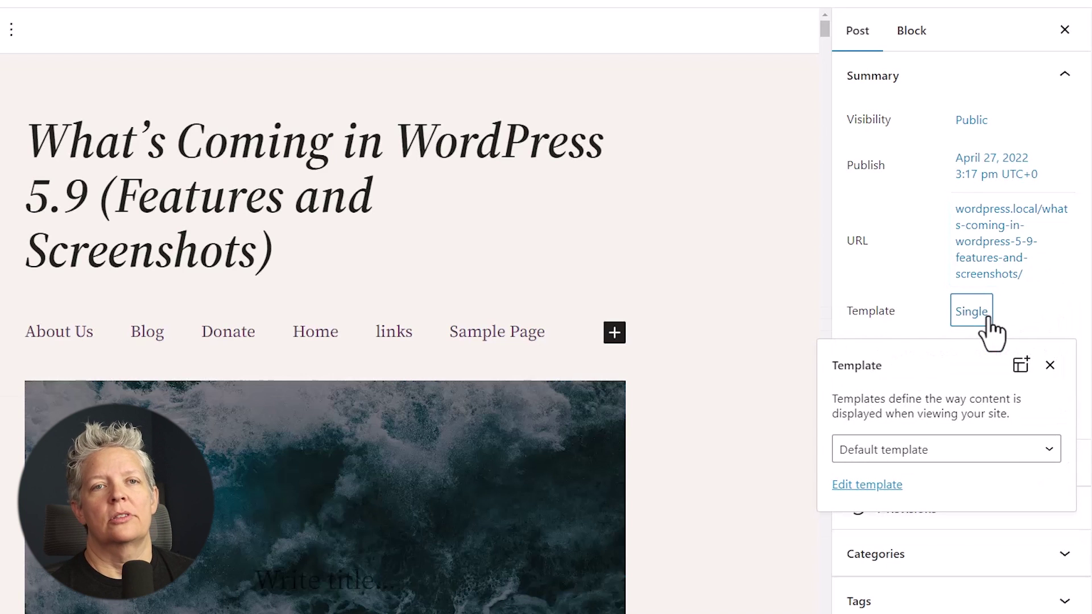
left_click(989, 451)
left_click(989, 450)
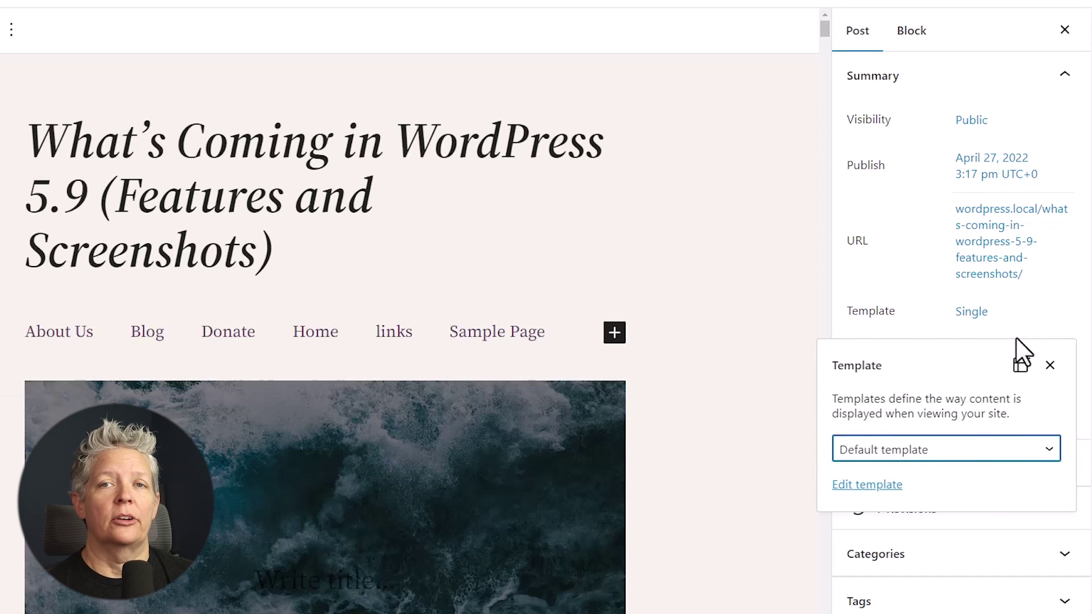
left_click(1053, 303)
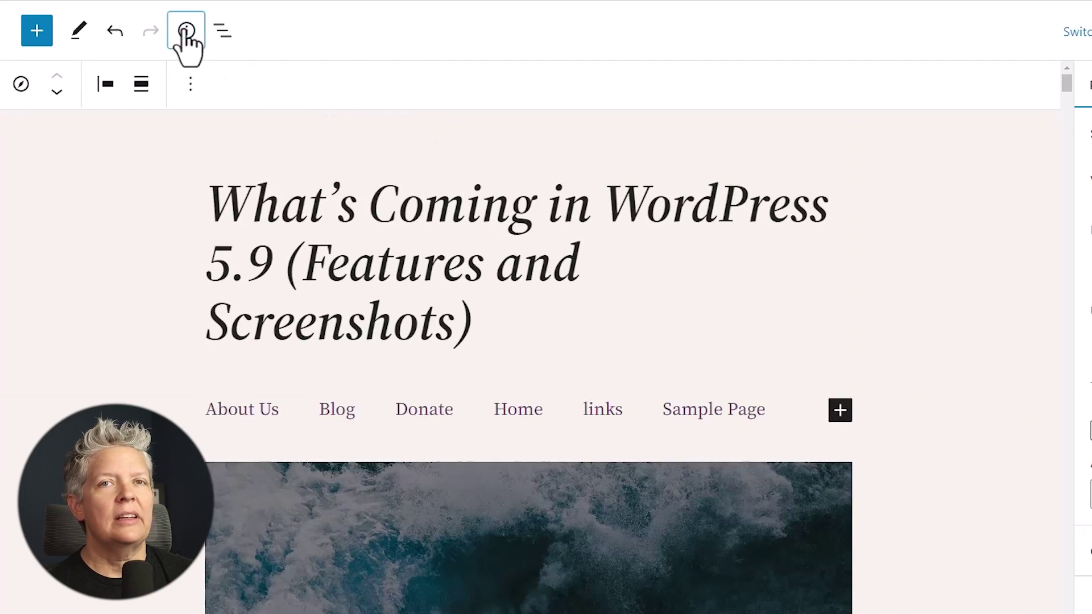
Step: Show the post's word count and document outline, then dismiss them
left_click(7, 0)
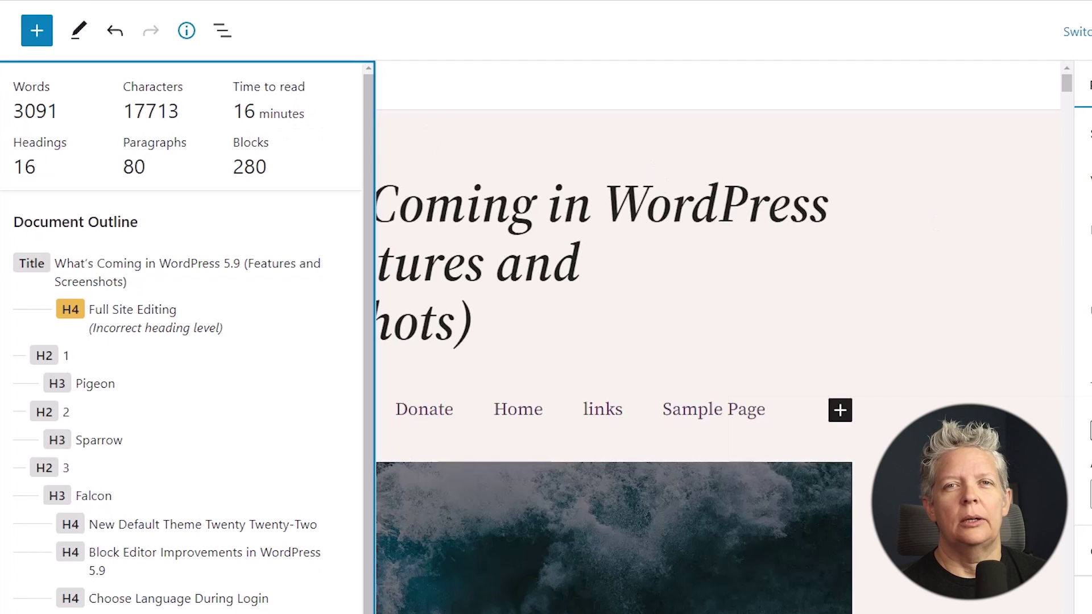
key("Escape")
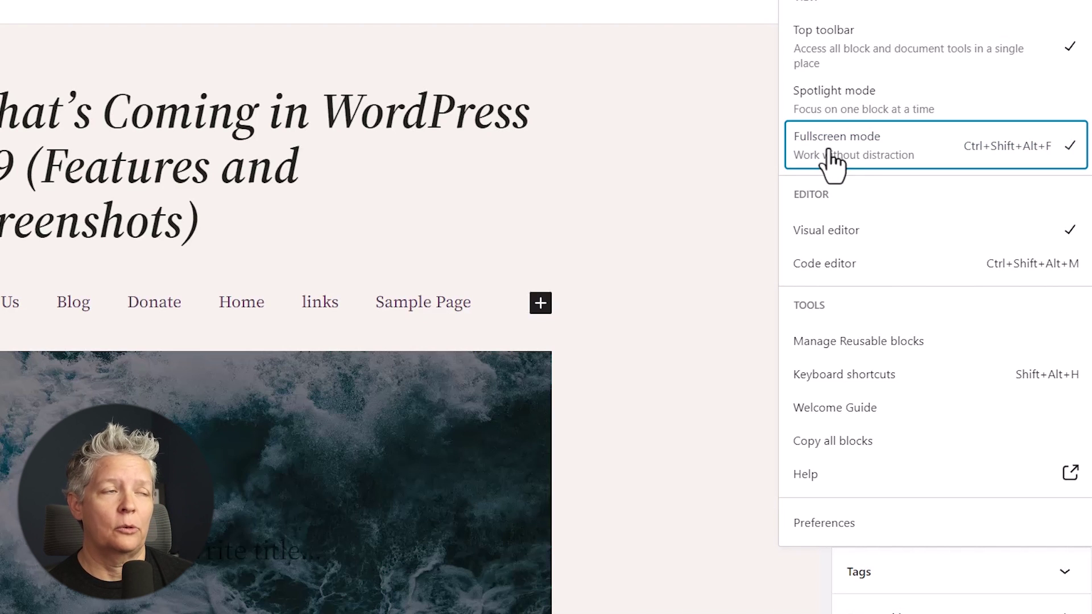
Step: Toggle Fullscreen mode off, on and off again, then close the Options menu
left_click(832, 161)
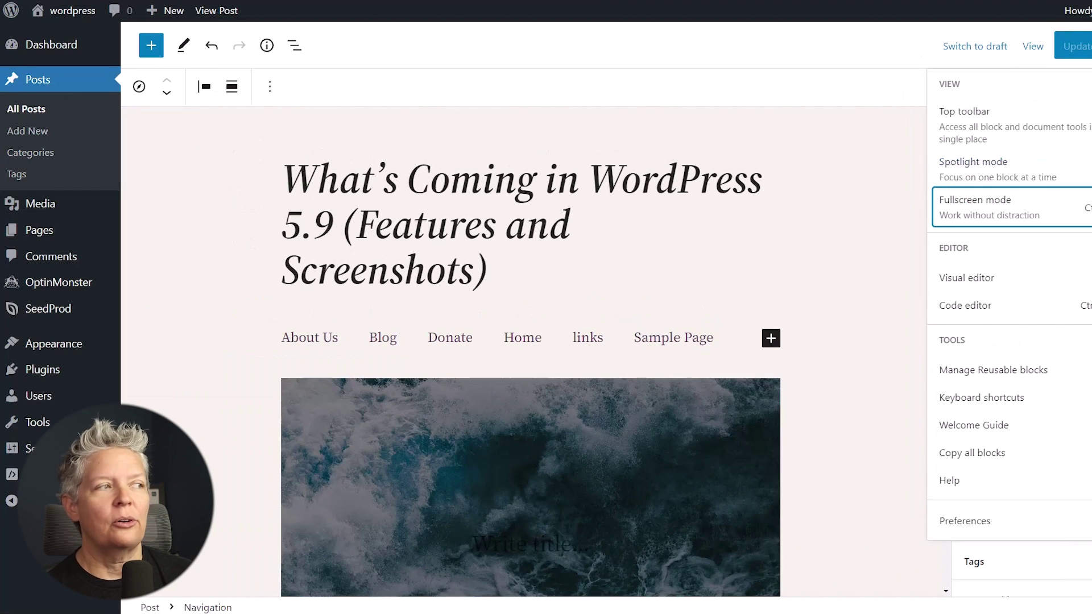
left_click(951, 199)
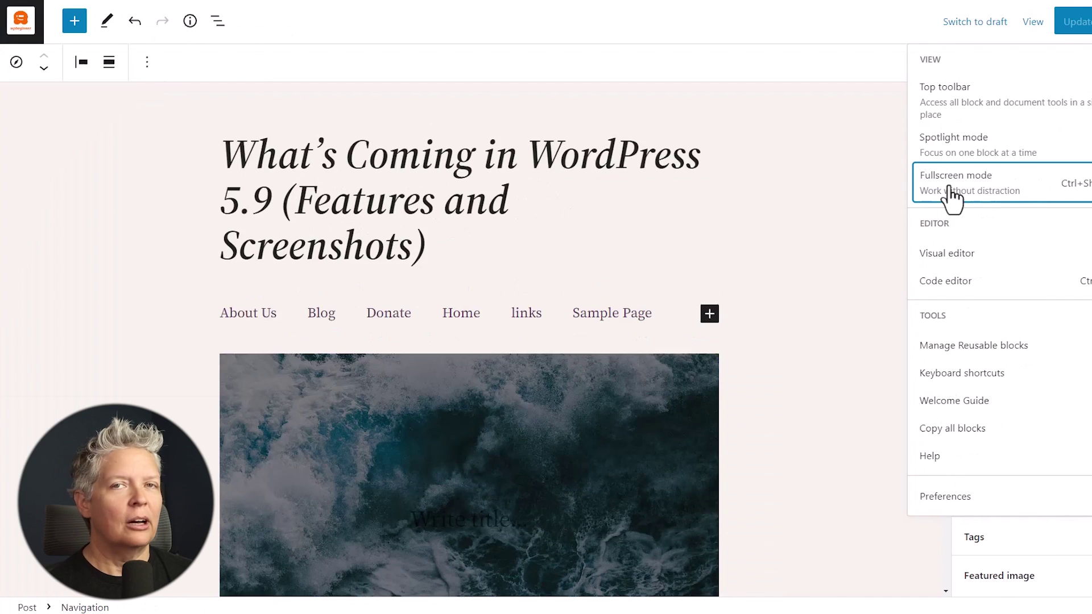
left_click(951, 196)
key("Escape")
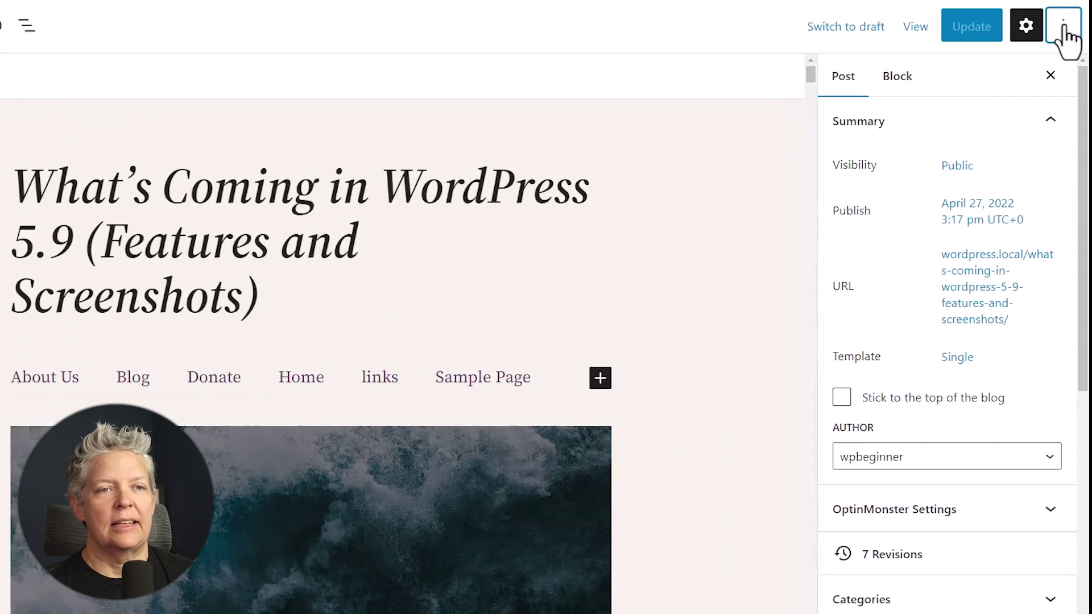
Step: Enable 'Show button text labels' and 'Always open list view' in Preferences, then test List View
left_click(1062, 31)
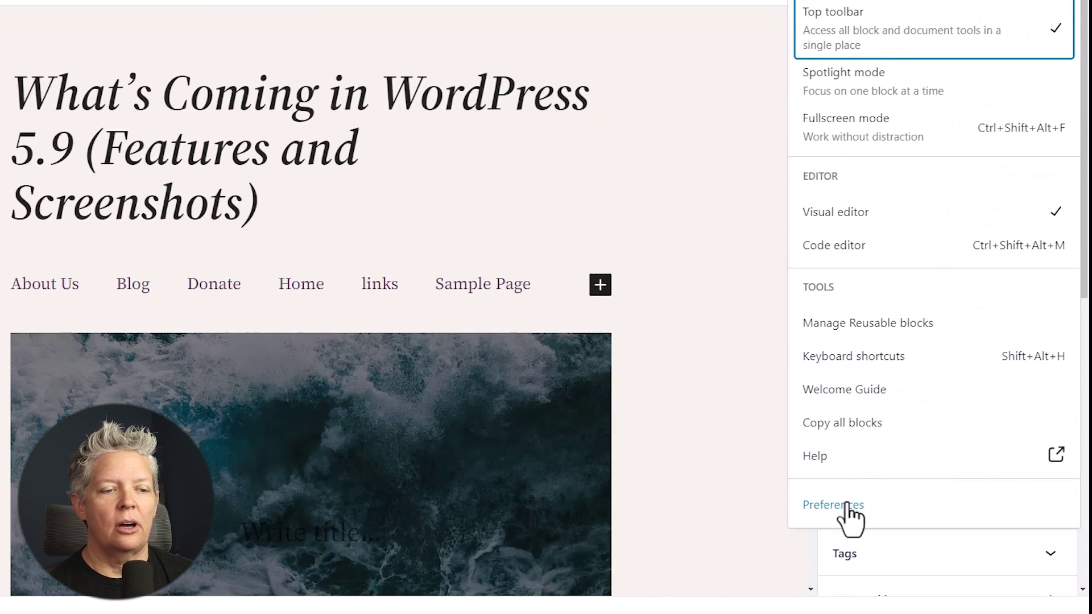
left_click(846, 598)
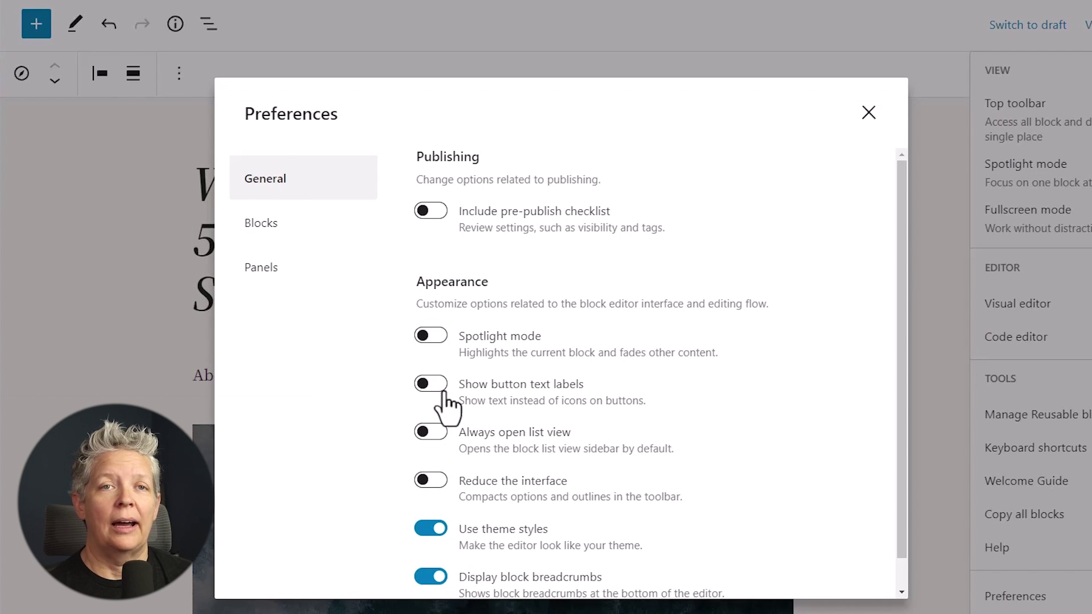
left_click(442, 392)
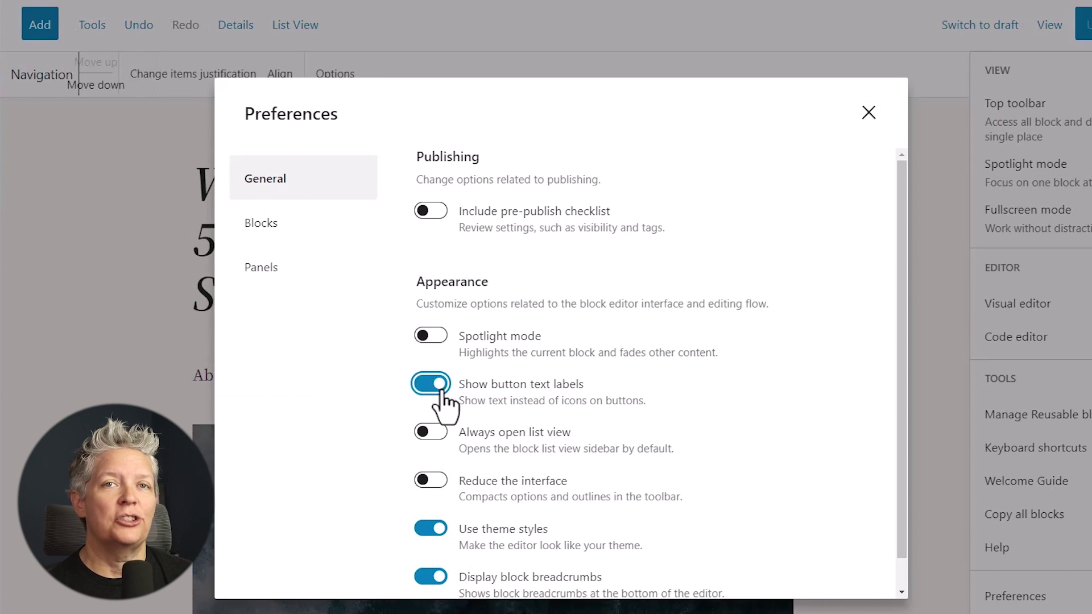
left_click(446, 407)
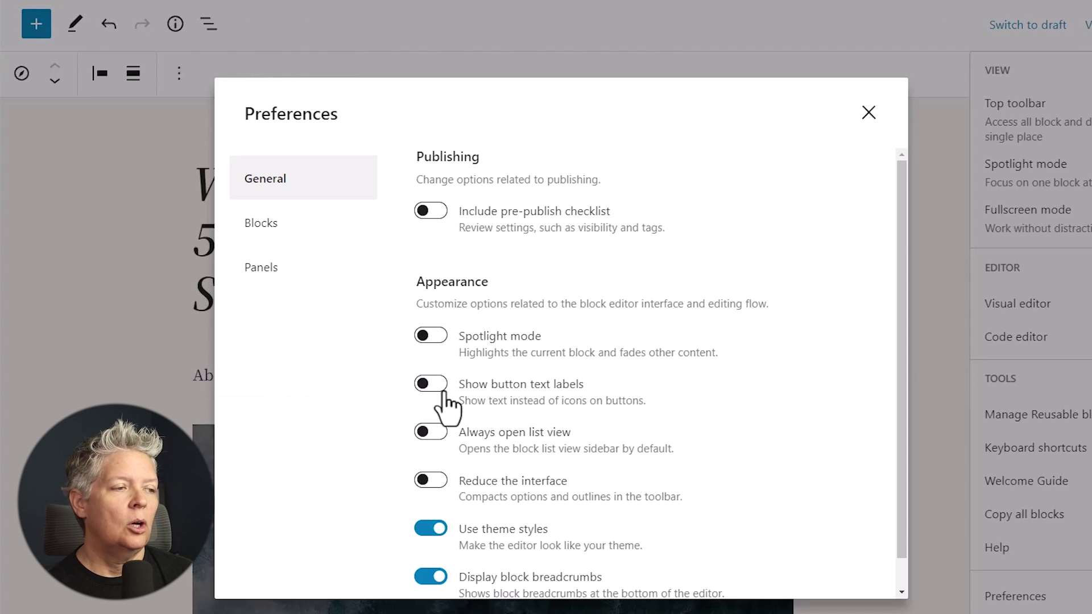
left_click(440, 393)
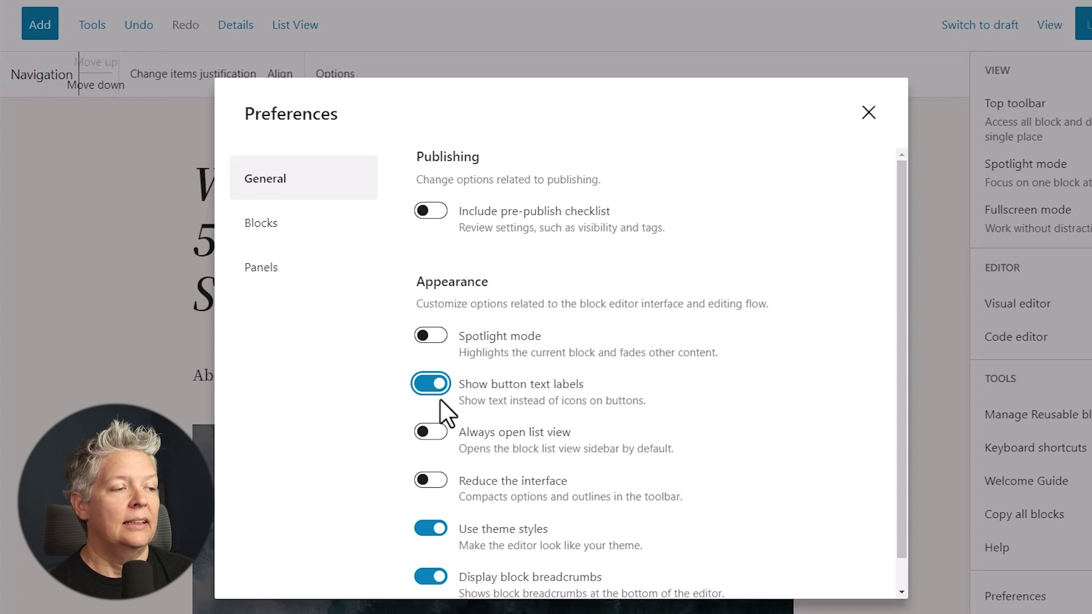
left_click(438, 436)
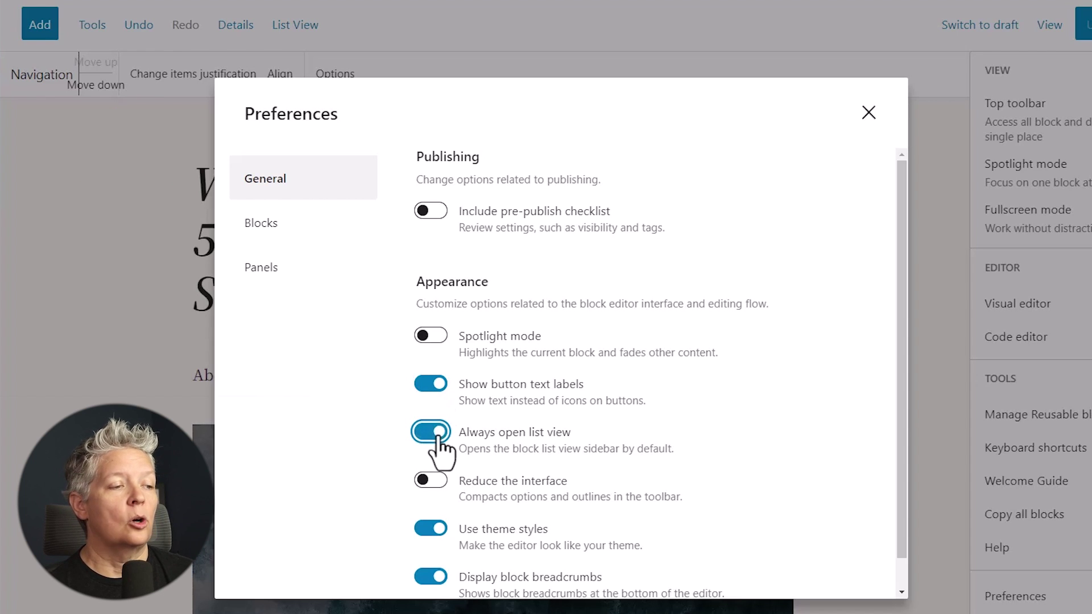
left_click(869, 113)
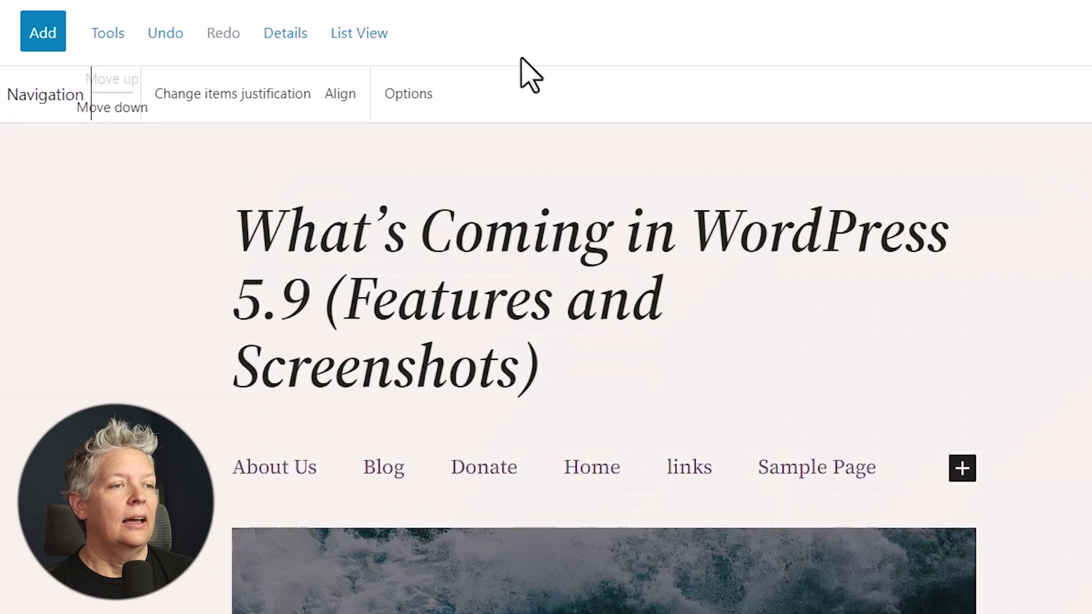
left_click(361, 35)
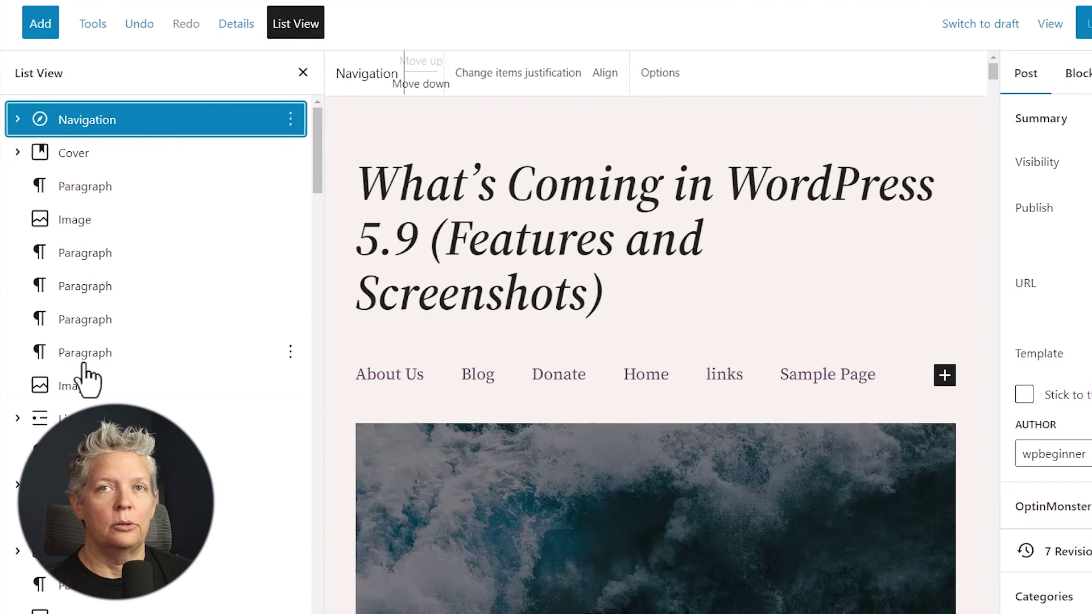
left_click(312, 39)
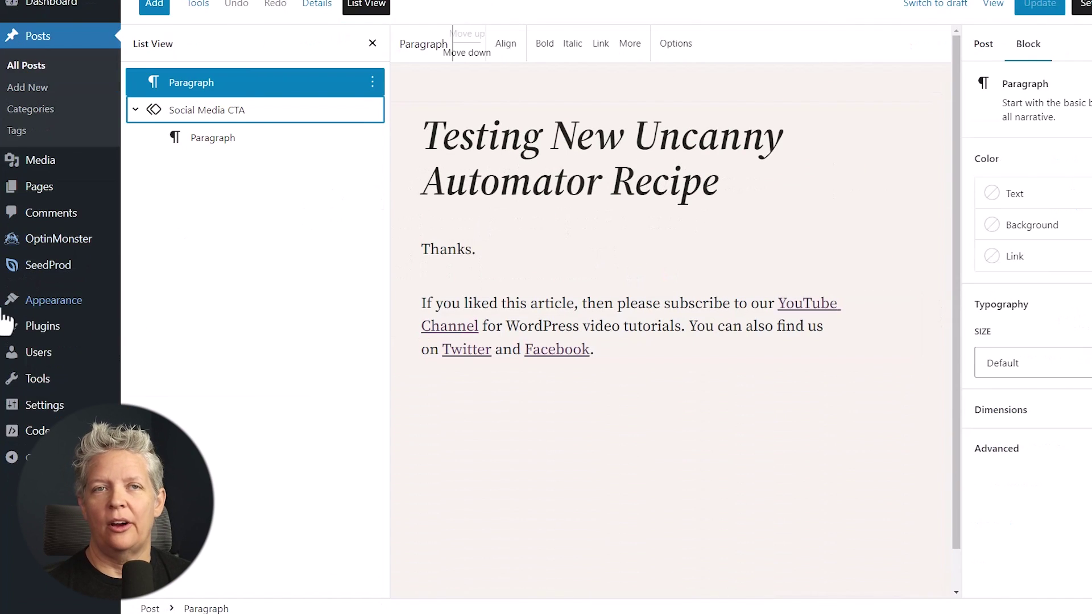
Step: Open Appearance > Editor (beta) and reveal the site editor's navigation sidebar
mouse_move(43, 308)
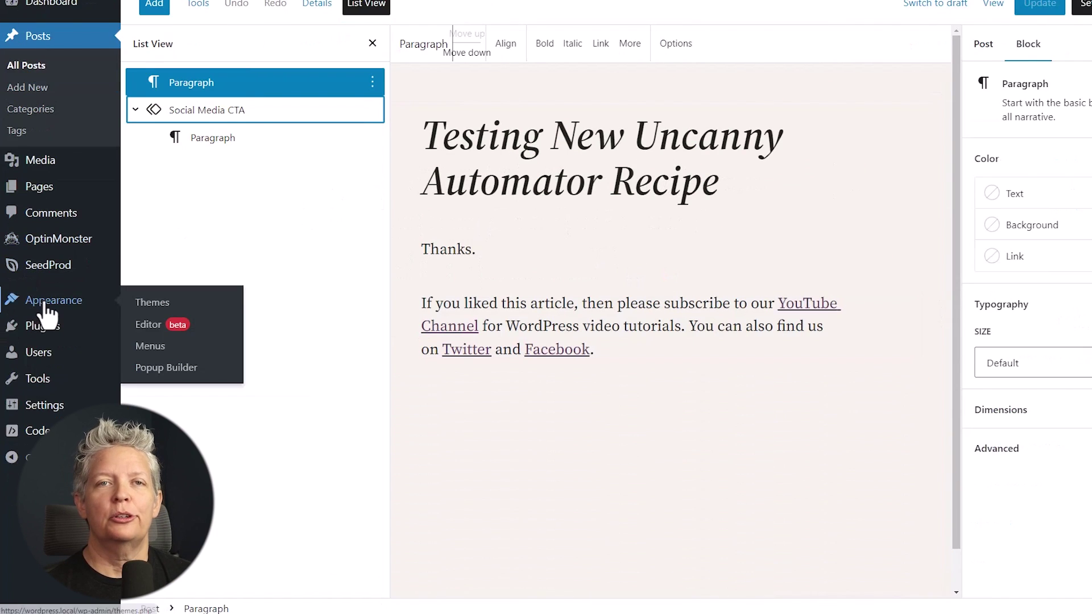
left_click(157, 332)
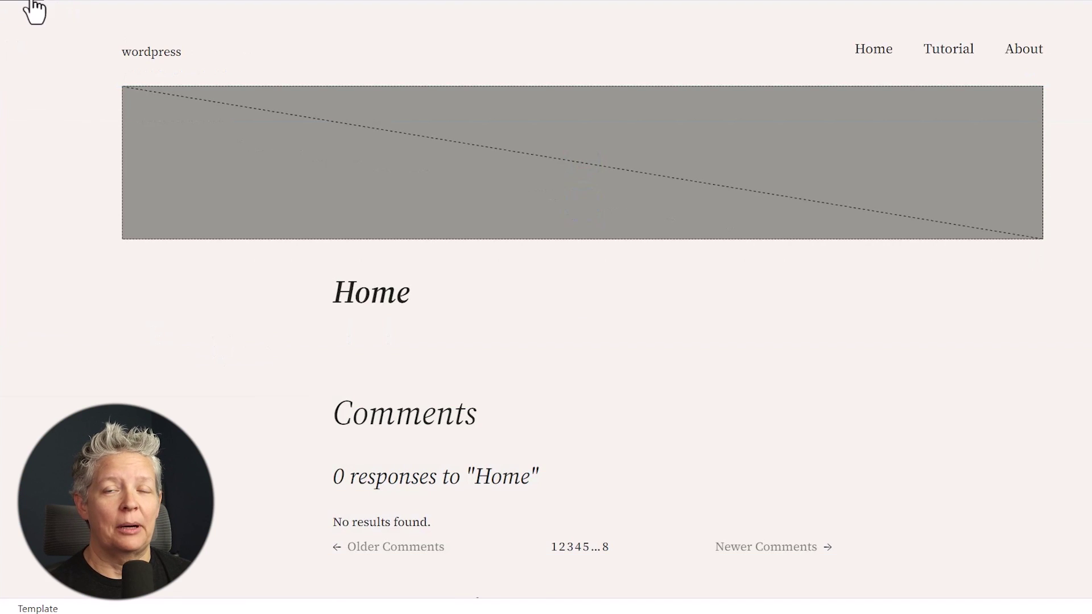
left_click(32, 8)
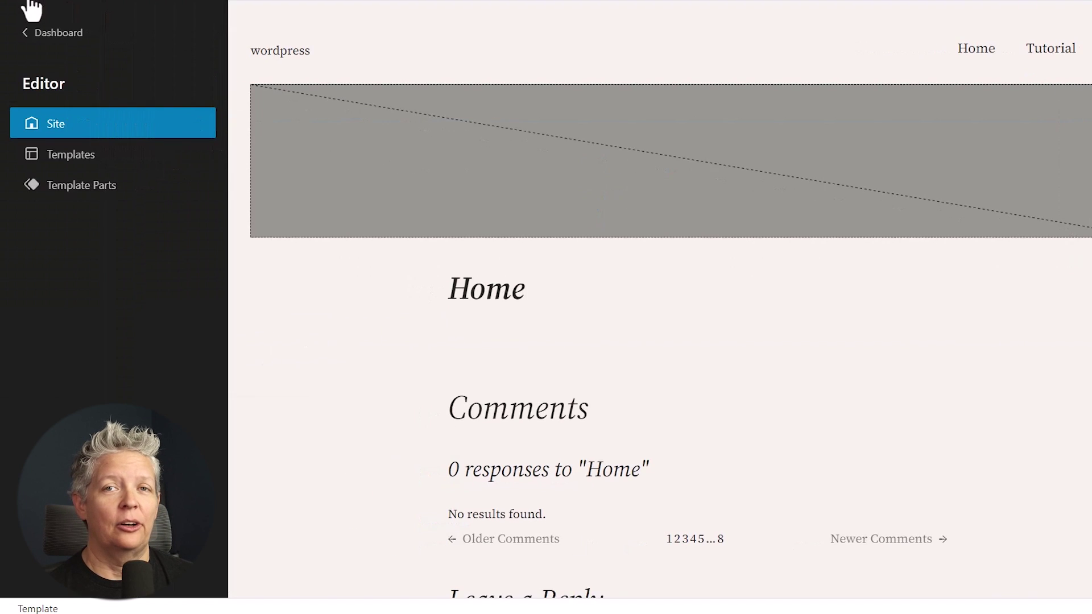
Step: Browse the Templates list and show the Add New template types, such as Front Page and Author
left_click(63, 154)
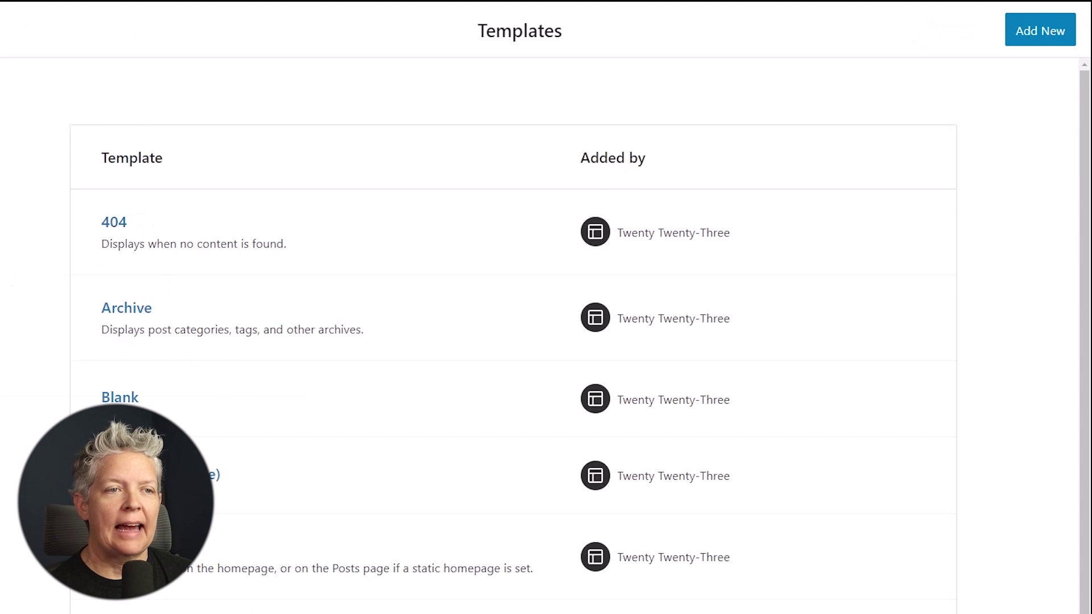
scroll(707, 244, "down", 2)
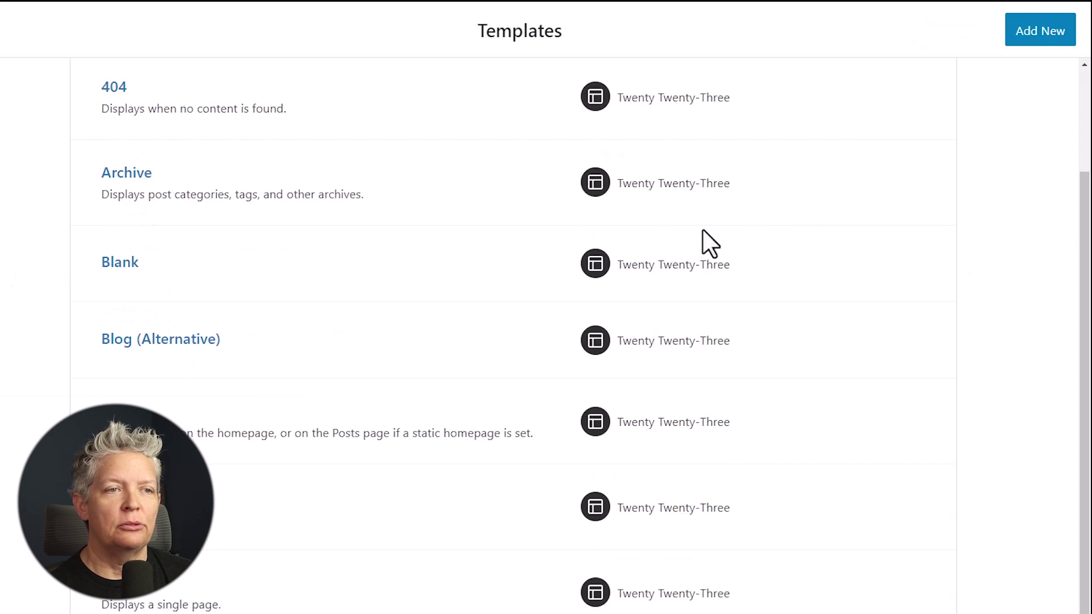
left_click(1030, 51)
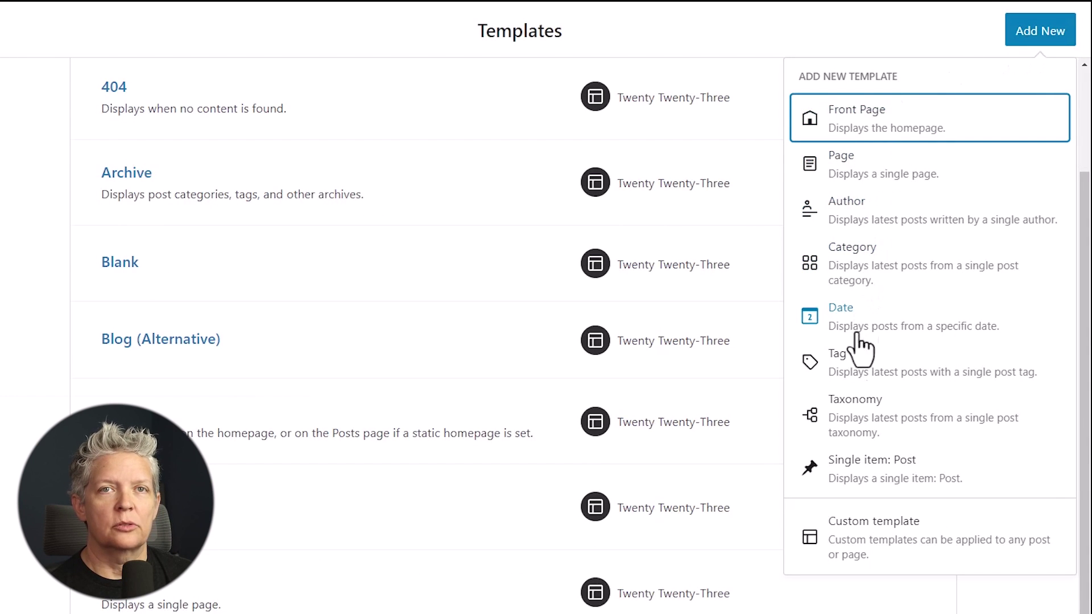